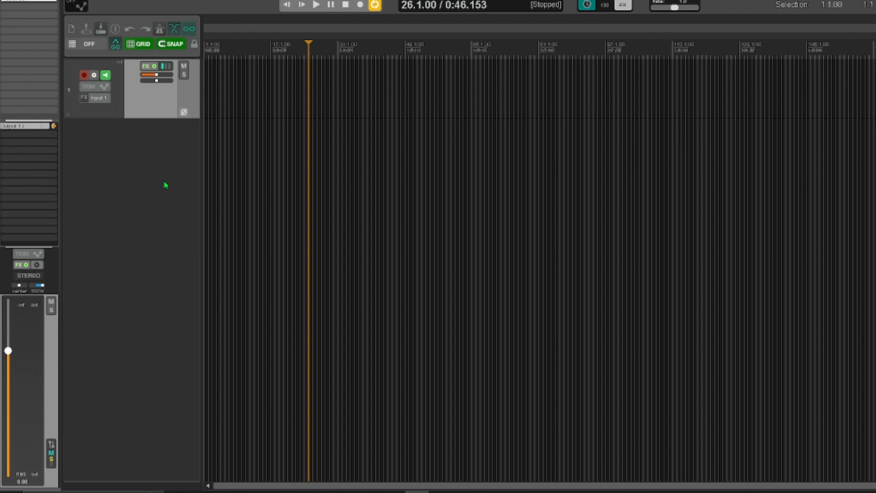
# Step: Insert a new MIDI item at the project start and move it onto the first track, removing the extra second track
pyautogui.scroll(3, 281, 145)
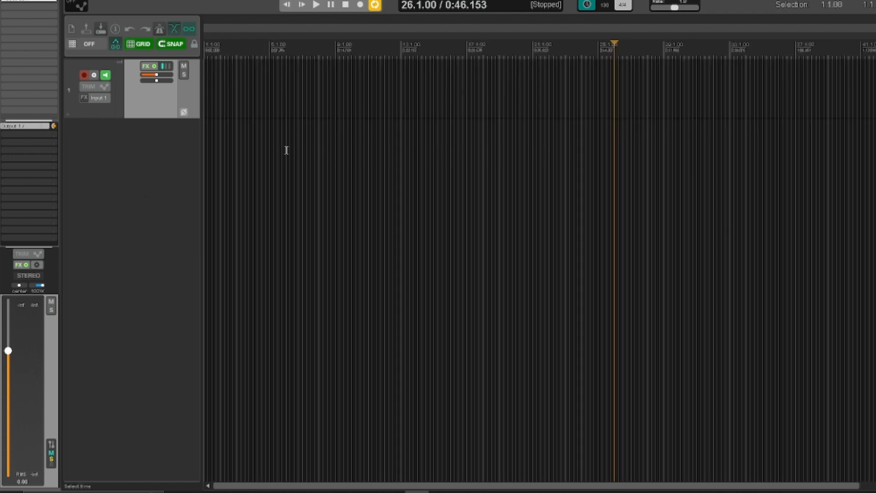
pyautogui.press('Home')
pyautogui.scroll(3, 307, 162)
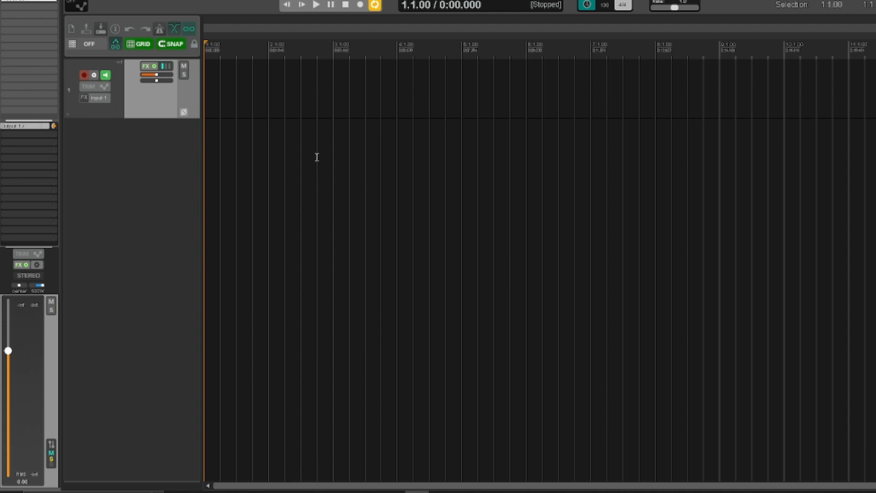
pyautogui.click(61, 0)
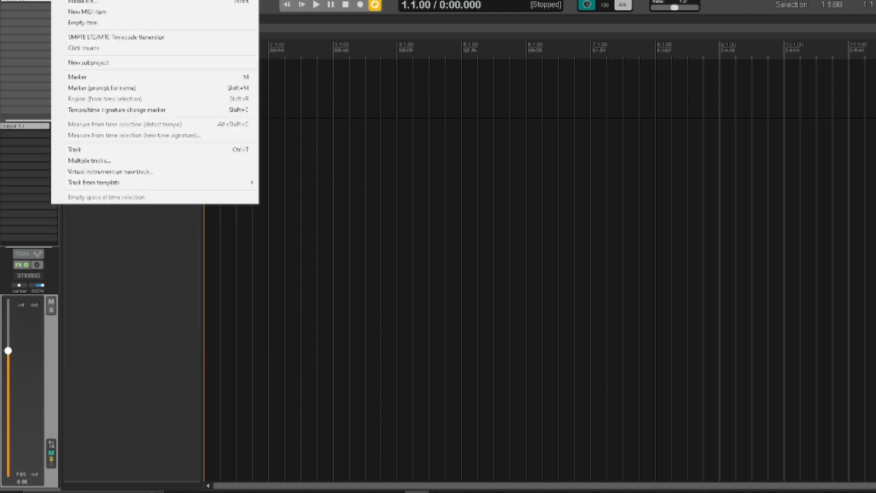
pyautogui.click(124, 22)
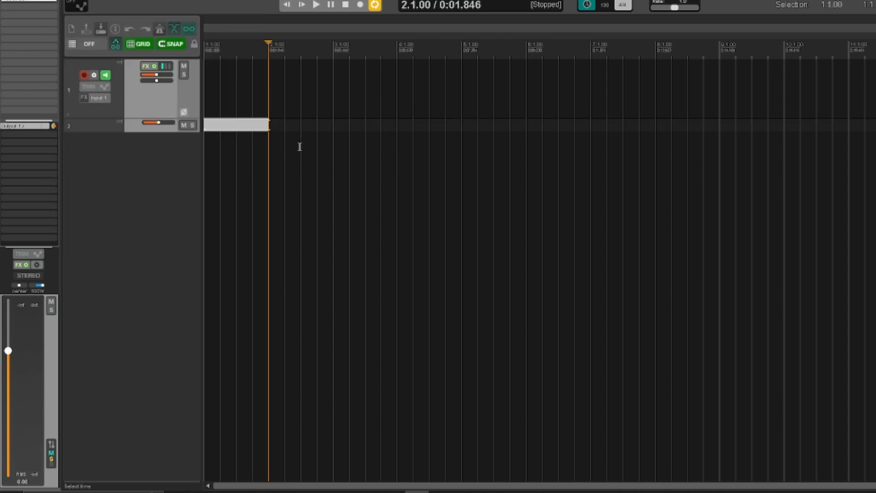
pyautogui.moveTo(227, 129); pyautogui.dragTo(231, 108)
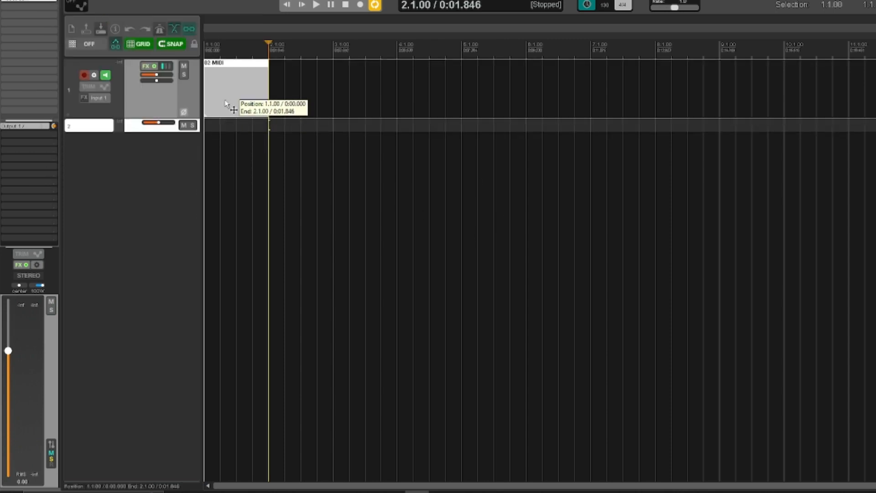
pyautogui.press('Delete')
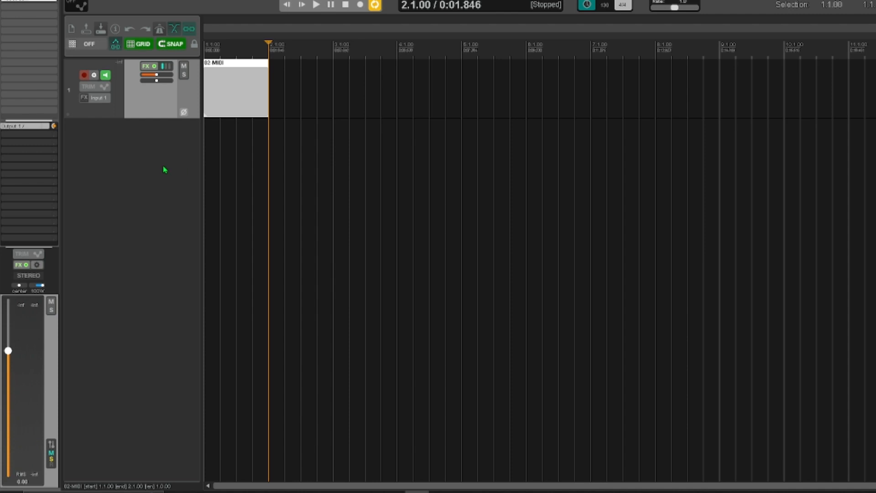
# Step: Open the MIDI item in the MIDI editor with the edit cursor at its start, close the editor and delete the item
pyautogui.scroll(3, 165, 168)
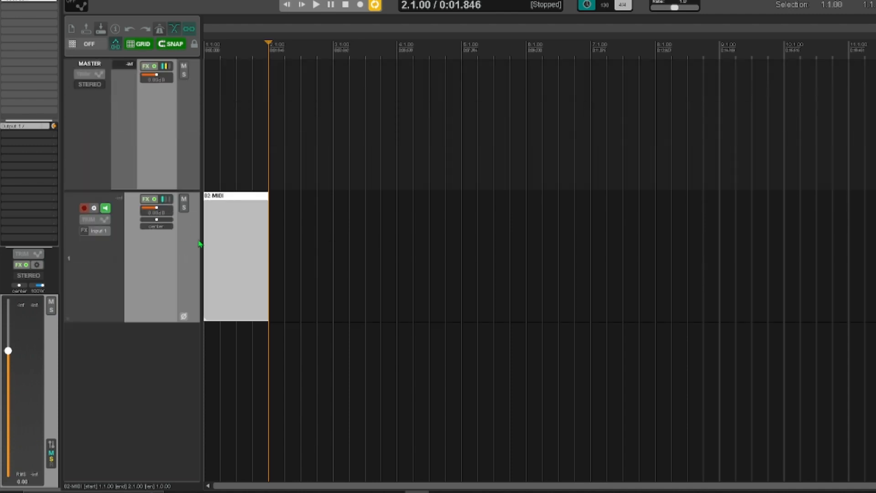
pyautogui.scroll(4, 337, 282)
pyautogui.scroll(2, 336, 282)
pyautogui.scroll(-2, 336, 287)
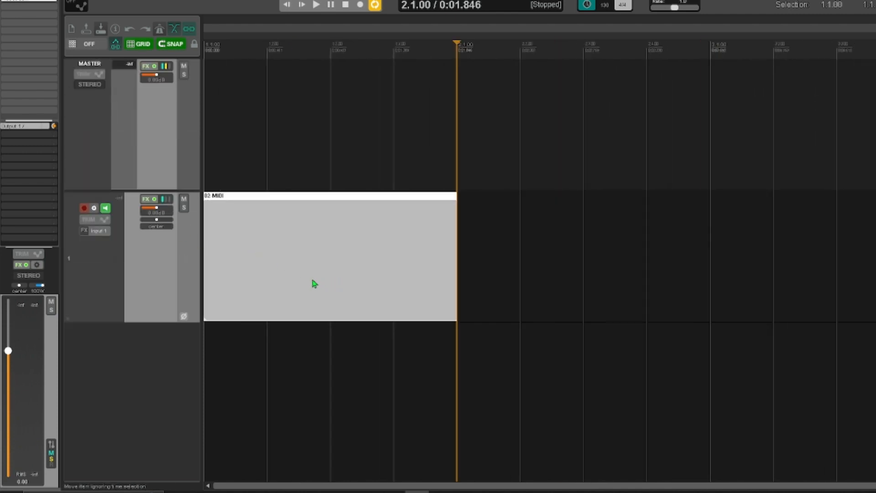
pyautogui.doubleClick(313, 283)
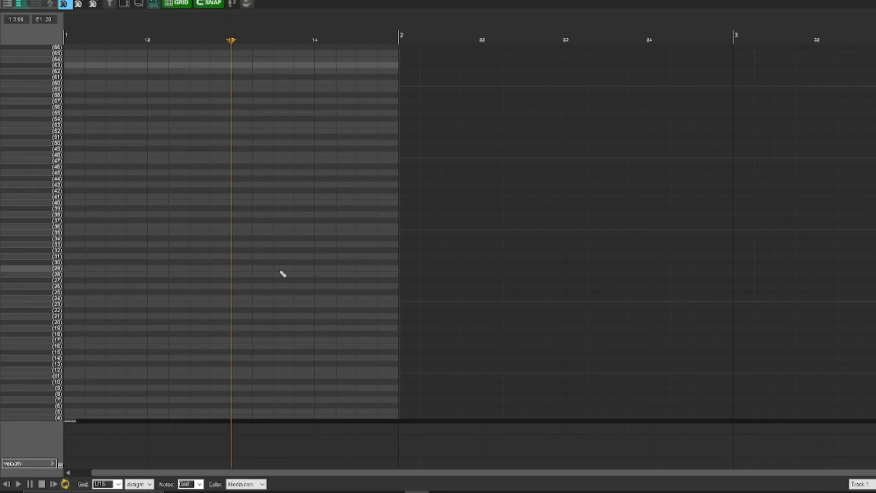
pyautogui.press('w')
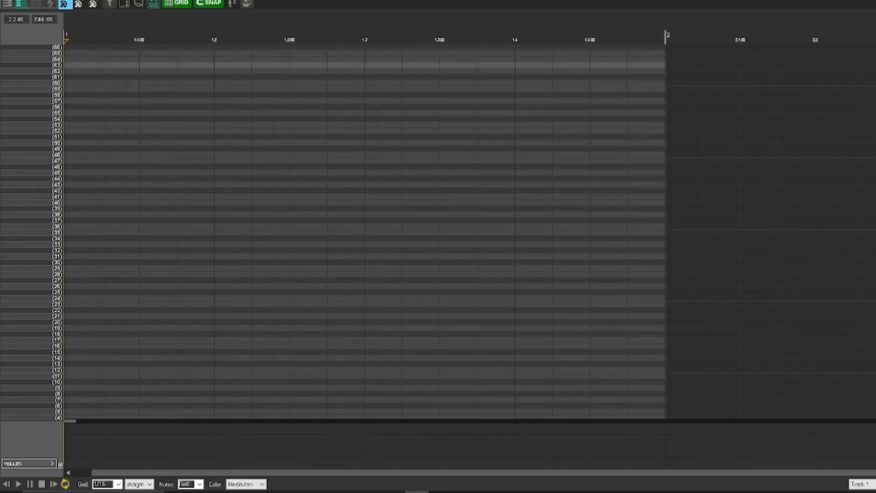
pyautogui.click(872, 2)
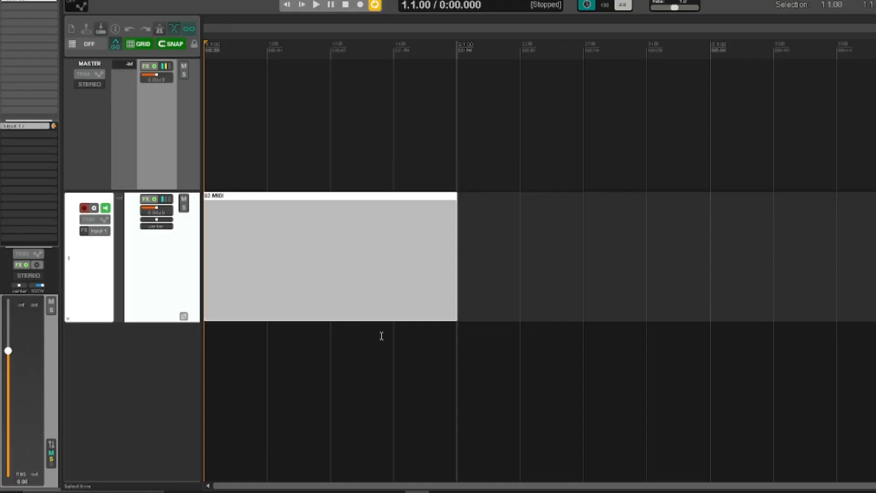
pyautogui.press('Delete')
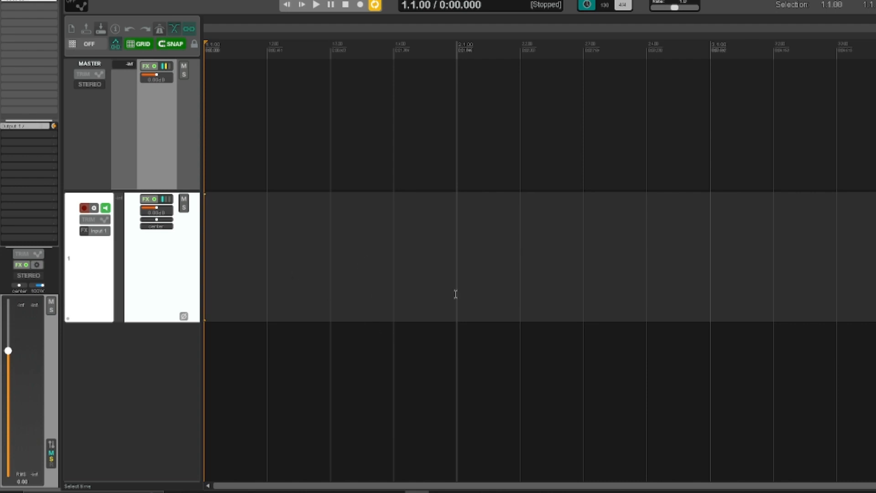
# Step: Draw a MIDI item on the first track from 1.2.00 to 4.1.00 and open it for editing
pyautogui.scroll(-1, 455, 299)
pyautogui.scroll(-1, 453, 306)
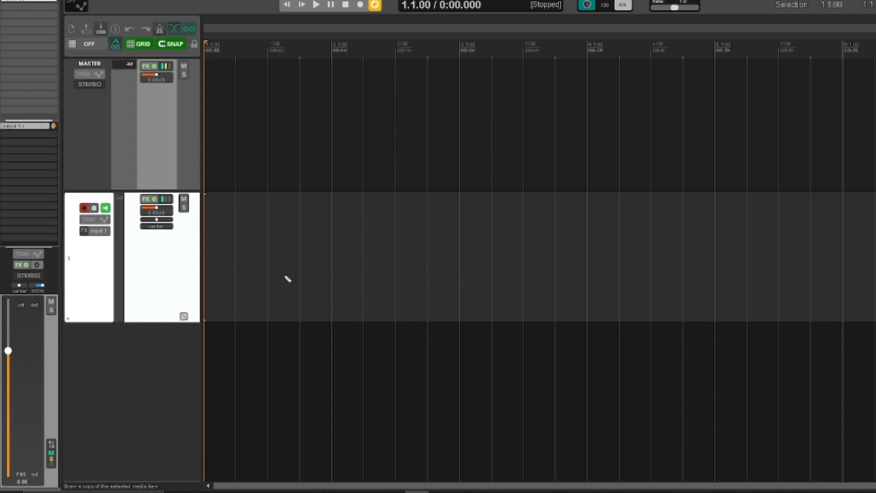
pyautogui.moveTo(240, 277); pyautogui.dragTo(582, 294)
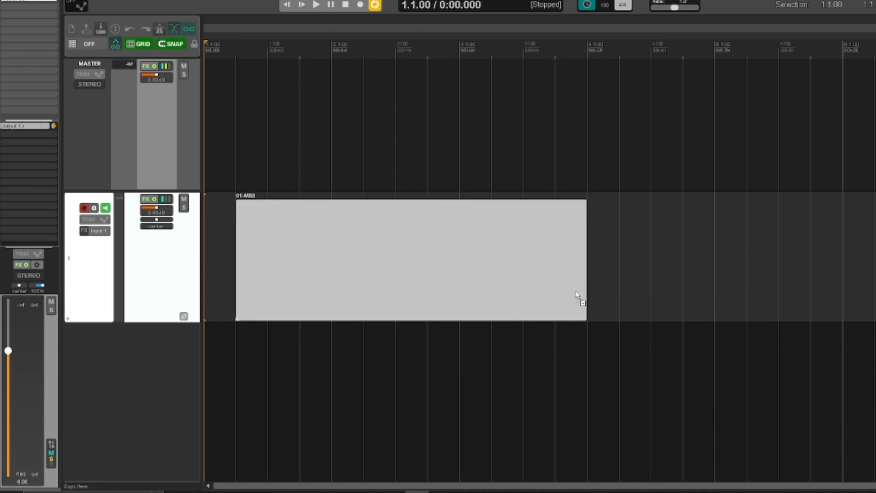
pyautogui.moveTo(398, 256)
pyautogui.mouseDown()
pyautogui.moveTo(417, 260)
pyautogui.moveTo(396, 258)
pyautogui.mouseUp()
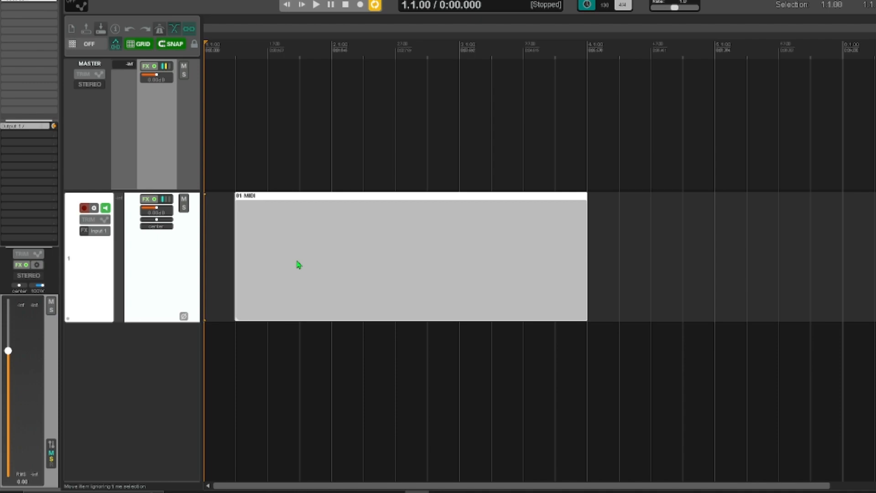
pyautogui.doubleClick(299, 265)
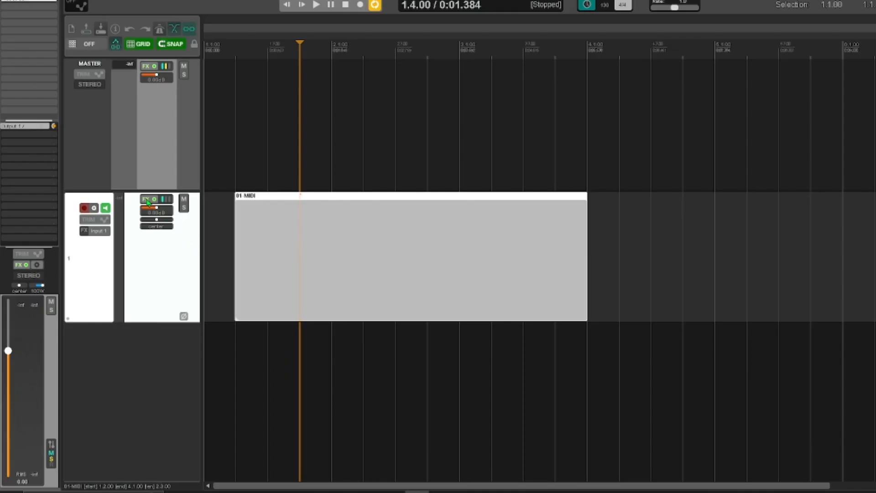
# Step: Open the track's Kontakt instrument and set The Invasion's MIDI channel to Omni in its instrument info
pyautogui.click(147, 202)
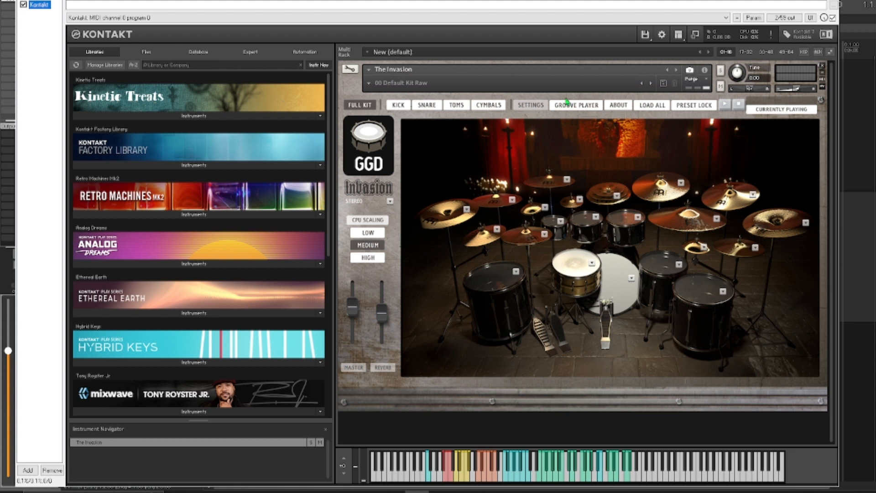
pyautogui.click(705, 71)
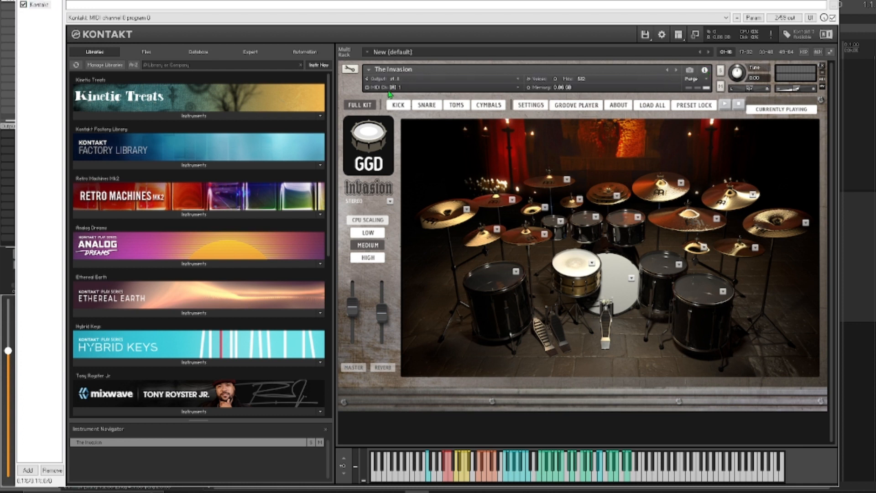
pyautogui.click(470, 88)
pyautogui.click(449, 91)
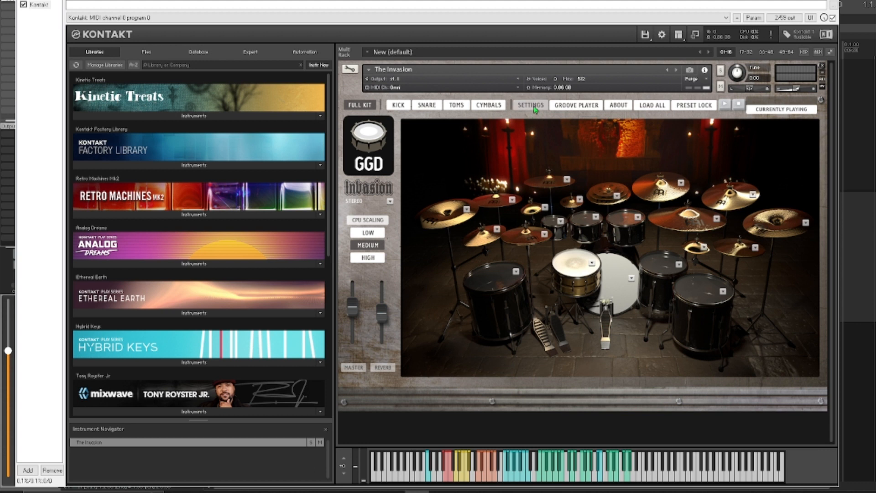
# Step: Load the GM mapping preset in the drum kit's settings and close the effects window
pyautogui.click(534, 107)
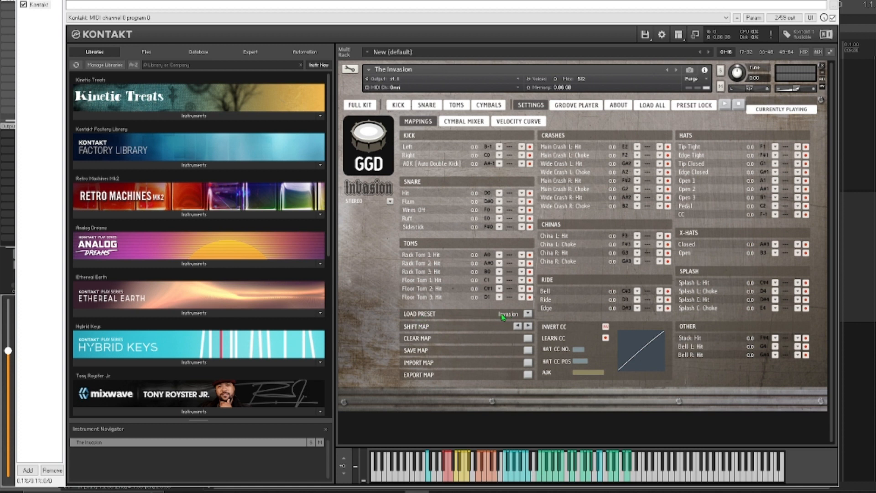
pyautogui.click(527, 314)
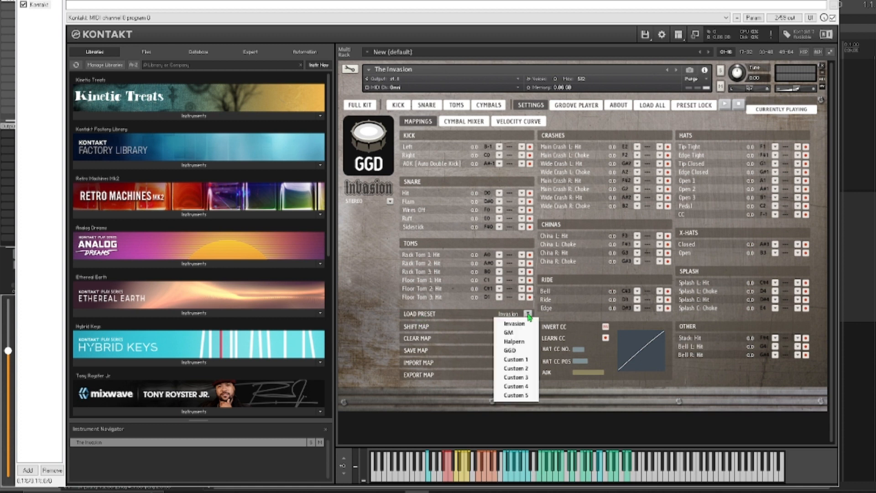
pyautogui.click(515, 334)
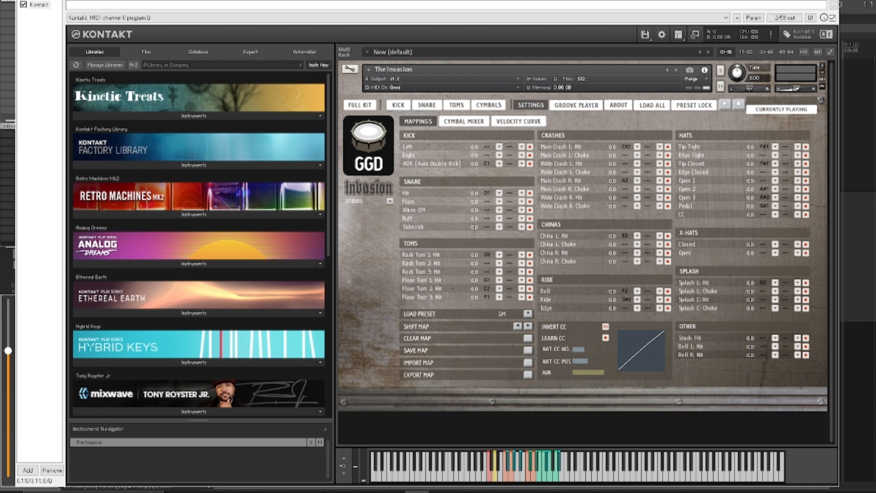
pyautogui.click(830, 1)
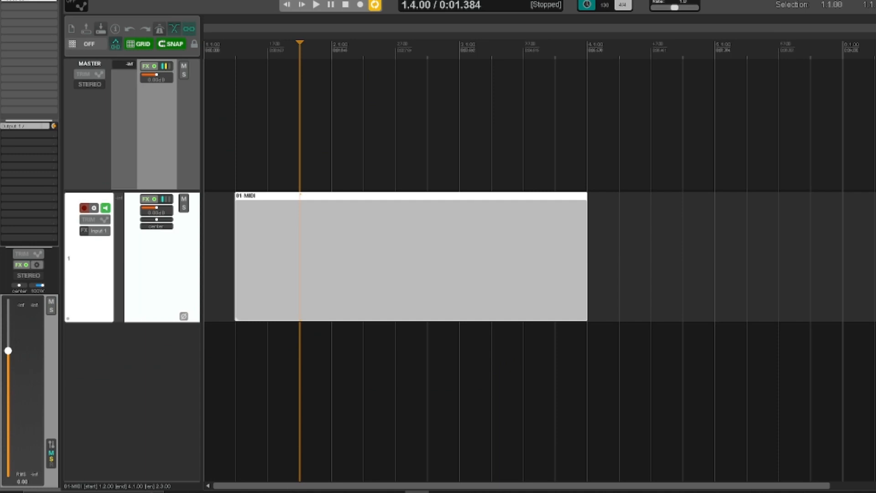
# Step: Open the MIDI item and compare the piano roll, named notes, event list and notation views, ending on named notes
pyautogui.doubleClick(315, 272)
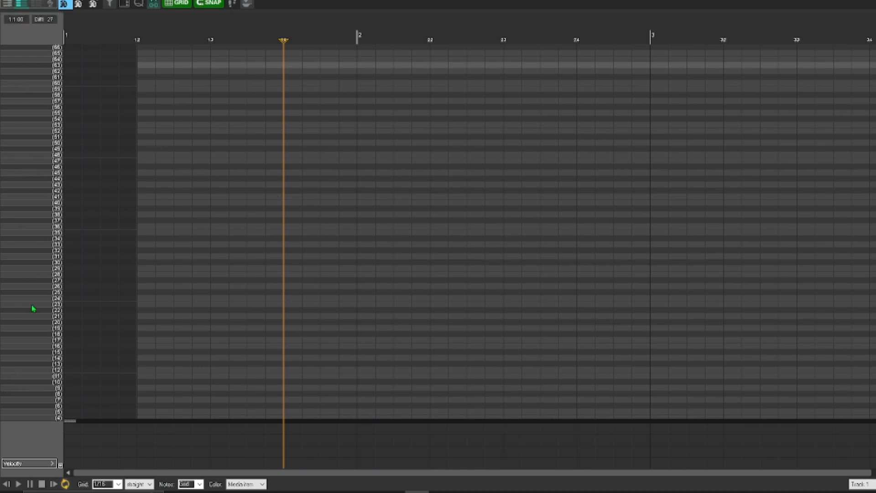
pyautogui.click(7, 4)
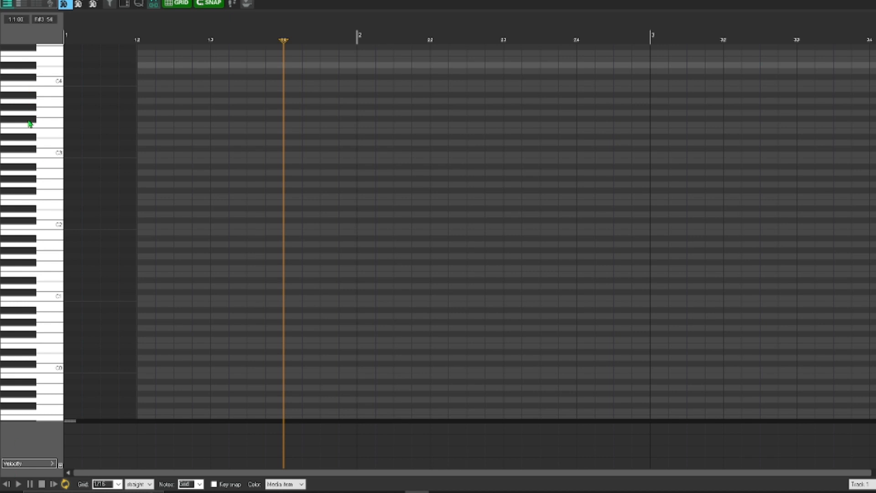
pyautogui.click(19, 3)
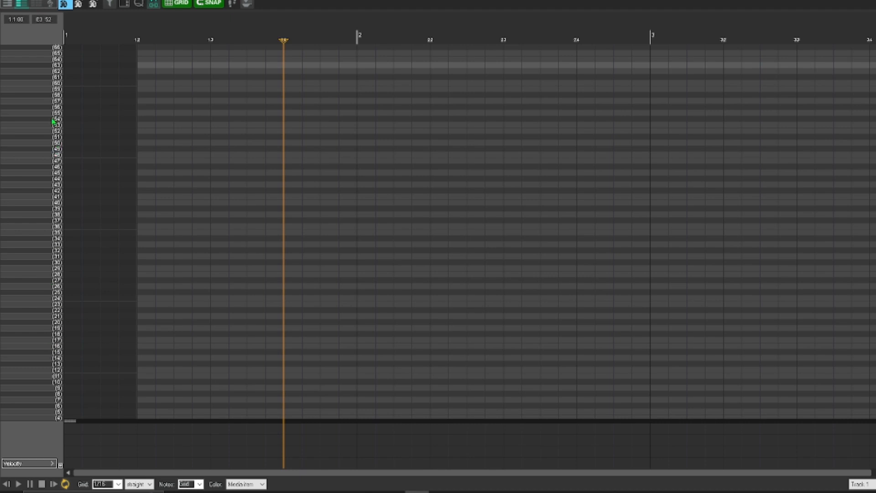
pyautogui.click(37, 2)
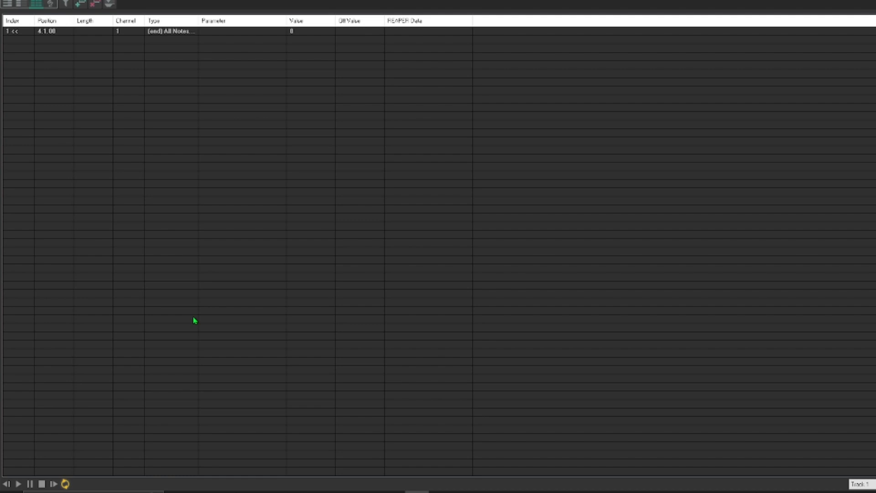
pyautogui.click(52, 6)
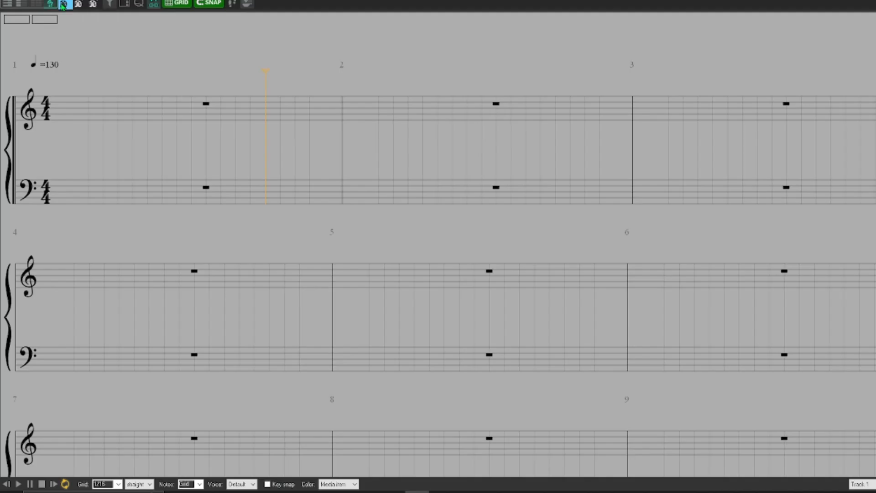
pyautogui.click(18, 4)
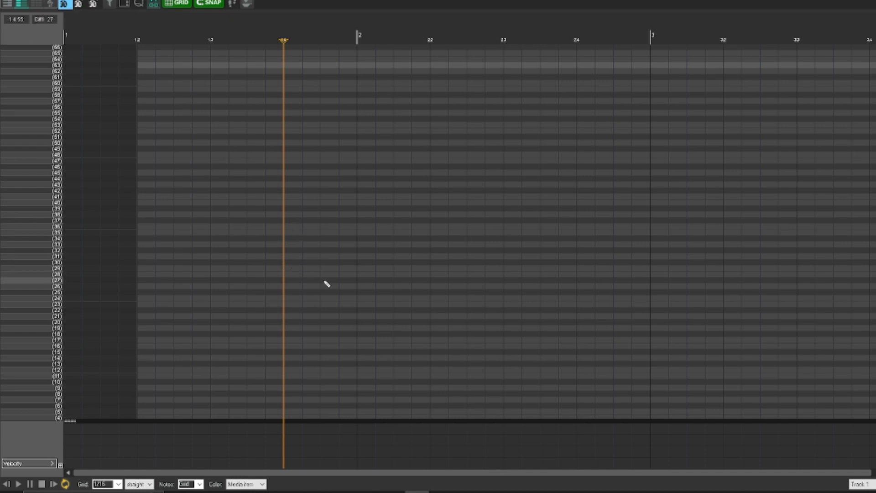
# Step: Add a 1/16 note on row 63 at 1.4.00 and compare rectangular, triangular and diamond note shapes, ending on diamond
pyautogui.scroll(2, 327, 287)
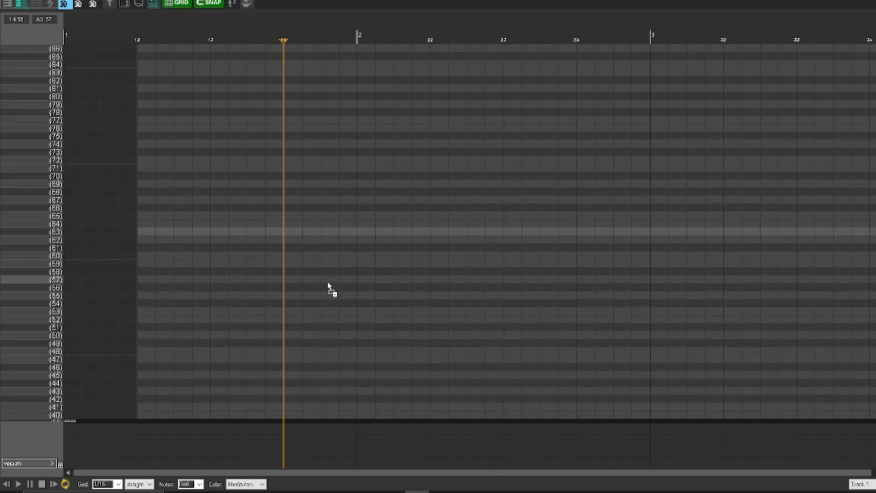
pyautogui.click(290, 234)
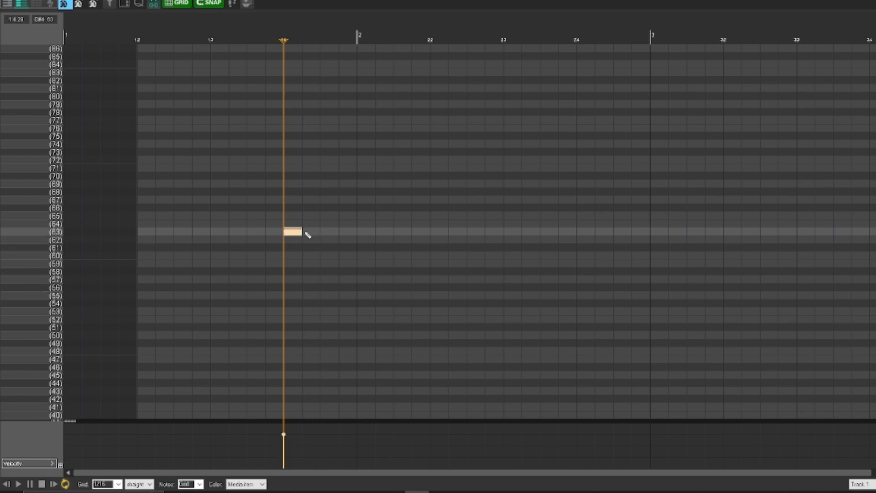
pyautogui.click(78, 5)
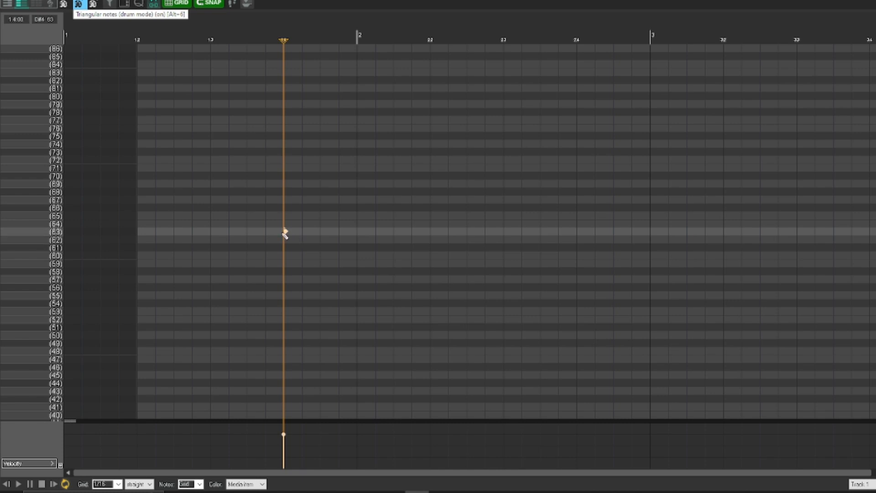
pyautogui.click(95, 5)
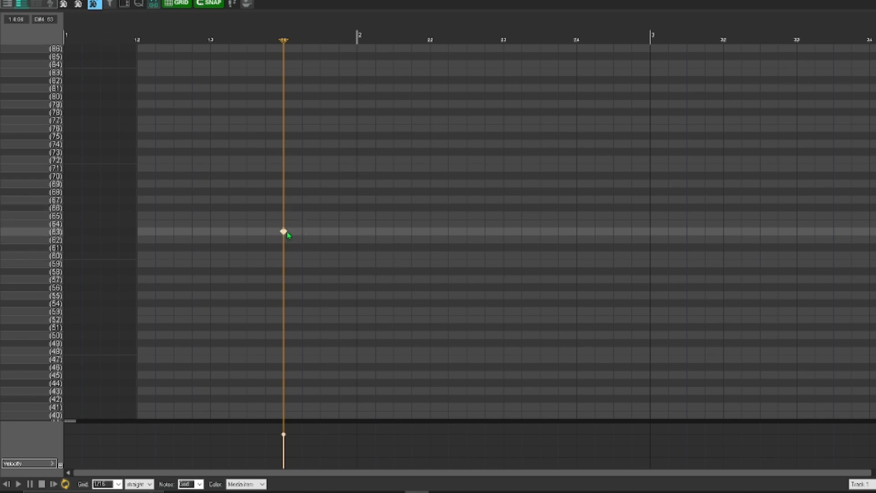
pyautogui.click(64, 4)
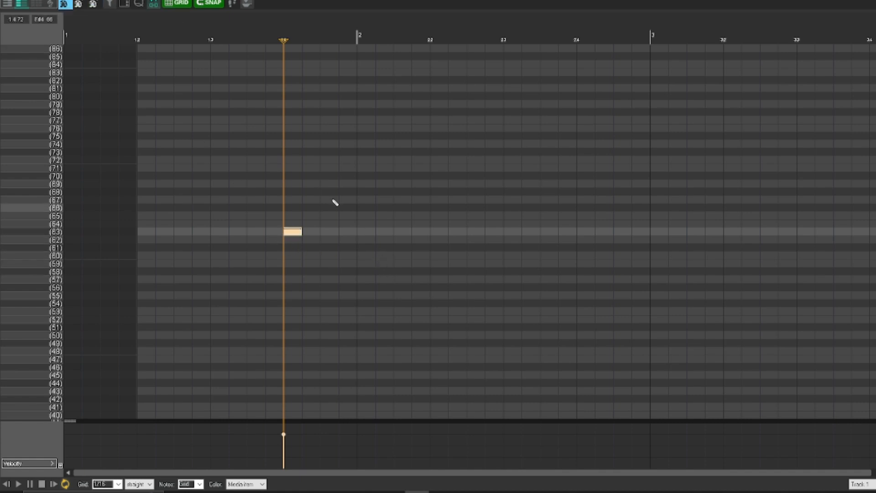
pyautogui.click(78, 5)
pyautogui.click(93, 4)
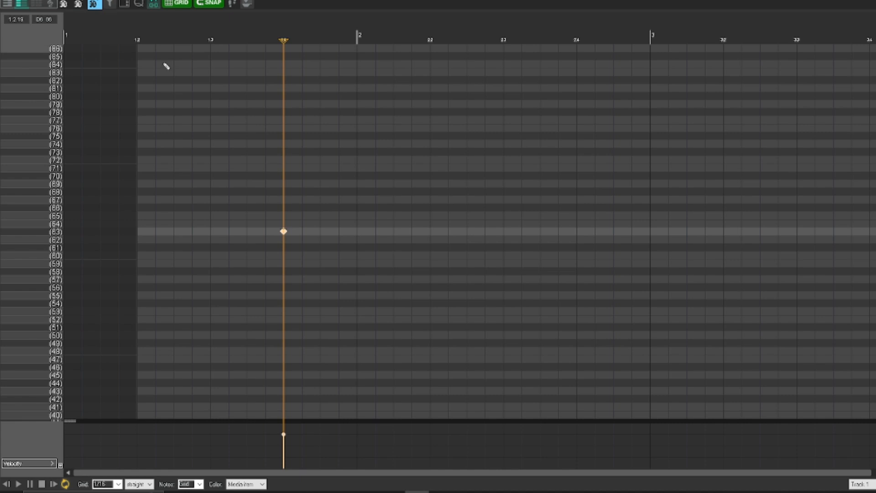
# Step: Switch the notes to rectangular shape and lengthen the row 63 note to end at about 2.2.75
pyautogui.moveTo(286, 235)
pyautogui.mouseDown()
pyautogui.moveTo(308, 234)
pyautogui.moveTo(296, 234)
pyautogui.mouseUp()
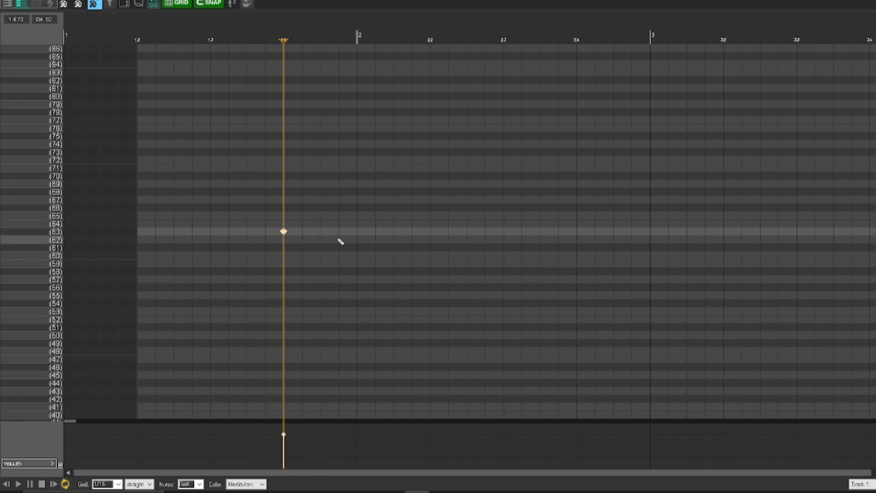
pyautogui.click(64, 4)
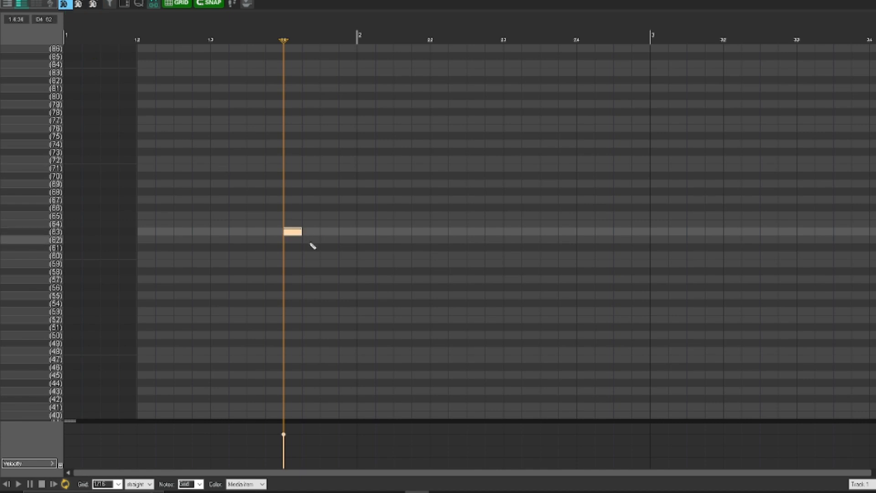
pyautogui.moveTo(299, 233)
pyautogui.mouseDown()
pyautogui.moveTo(569, 238)
pyautogui.moveTo(358, 236)
pyautogui.moveTo(504, 243)
pyautogui.moveTo(417, 239)
pyautogui.moveTo(484, 239)
pyautogui.mouseUp()
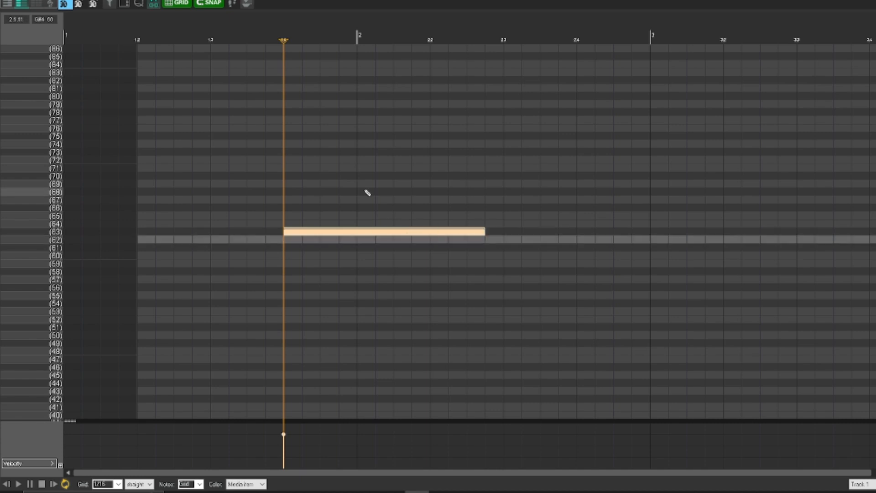
# Step: Draw a second note on row 66 from 1.4.50 to about 2.2.00 and delete it again
pyautogui.click(329, 208)
pyautogui.moveTo(337, 208); pyautogui.dragTo(437, 216)
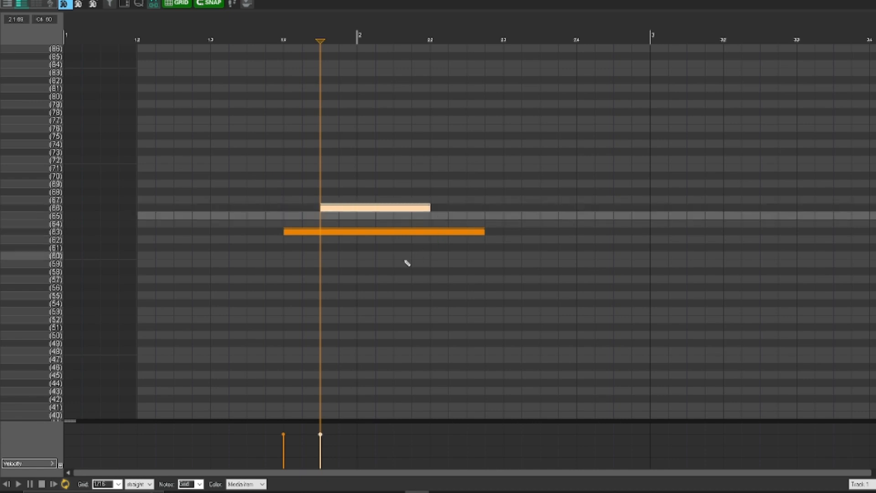
pyautogui.moveTo(337, 263); pyautogui.dragTo(366, 227)
pyautogui.press('Delete')
# Step: Compare the triangular and diamond note shapes, ending on rectangular
pyautogui.click(79, 5)
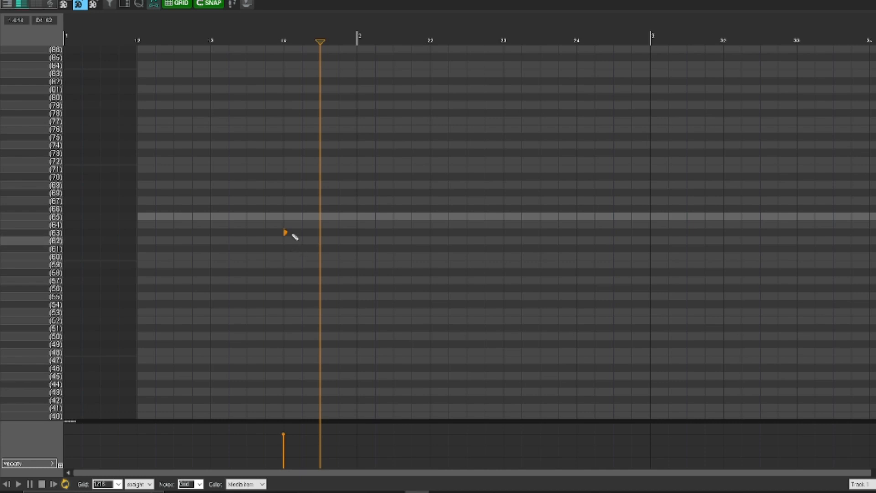
pyautogui.click(94, 5)
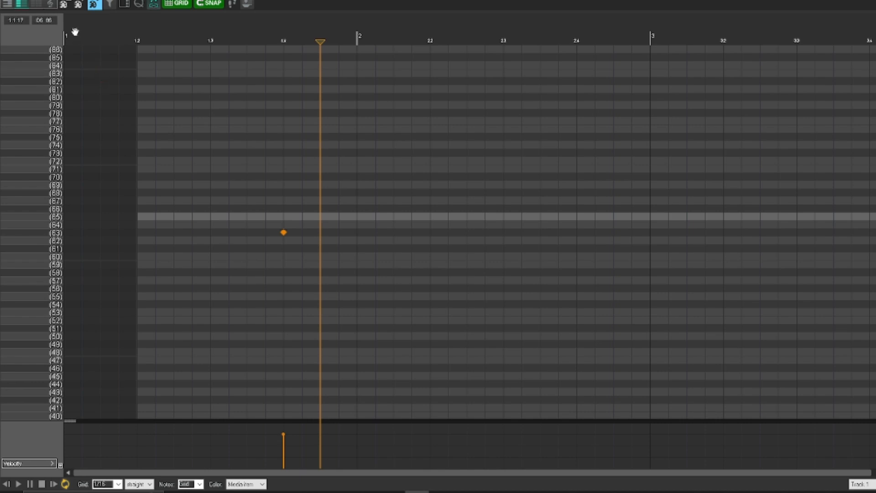
pyautogui.click(64, 4)
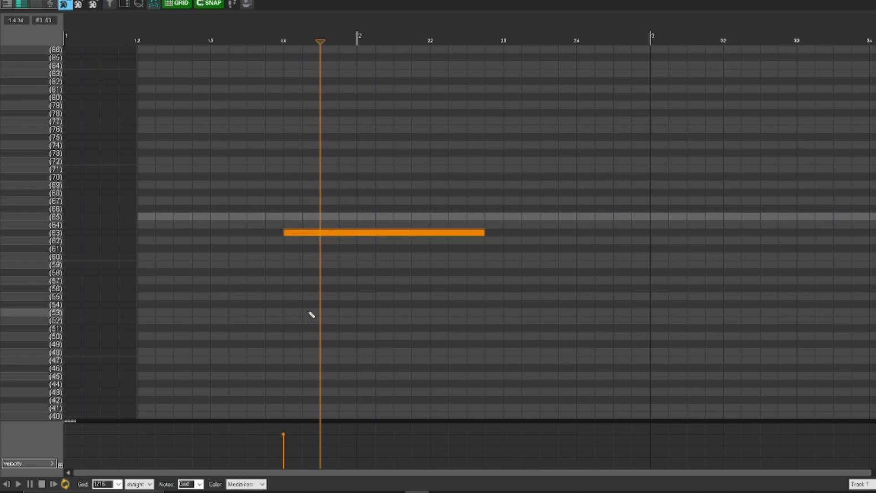
# Step: Shorten the row 63 note to end at 1.4.50, raise its velocity to 112, and lower it slightly
pyautogui.moveTo(483, 232); pyautogui.dragTo(323, 239)
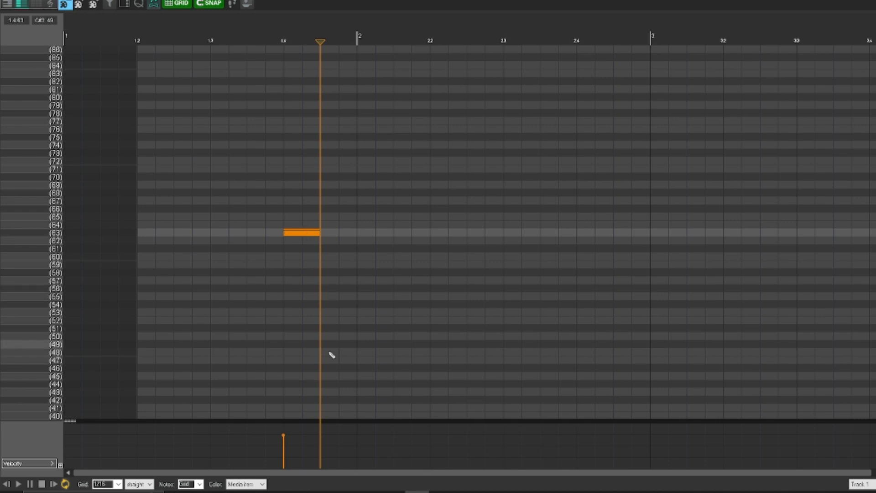
pyautogui.moveTo(283, 434); pyautogui.dragTo(283, 426)
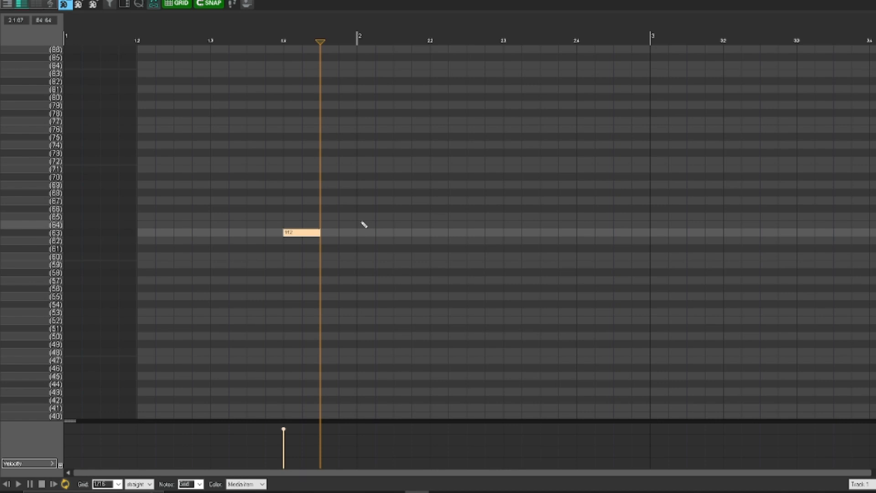
pyautogui.click(373, 248)
pyautogui.moveTo(357, 198); pyautogui.dragTo(248, 268)
pyautogui.moveTo(283, 429)
pyautogui.mouseDown()
pyautogui.moveTo(283, 448)
pyautogui.moveTo(283, 430)
pyautogui.mouseUp()
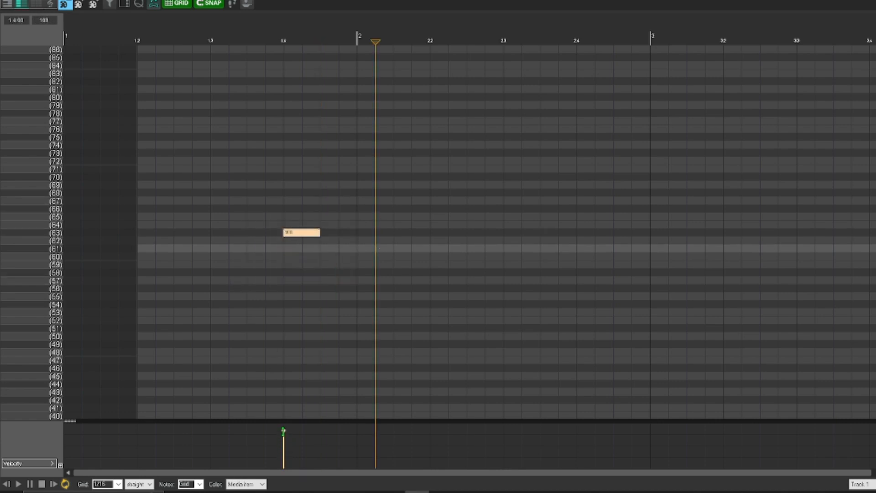
# Step: Delete the note on row 63 so the MIDI item is empty
pyautogui.click(327, 319)
pyautogui.moveTo(342, 201); pyautogui.dragTo(274, 265)
pyautogui.press('Delete')
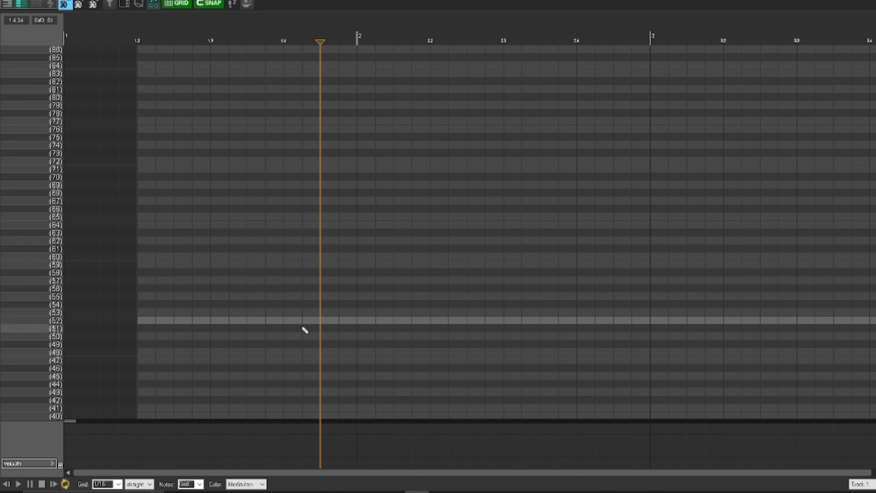
# Step: Review the event and controller types available for the lane beneath the notes, keeping Velocity
pyautogui.click(56, 466)
pyautogui.click(132, 466)
pyautogui.click(136, 464)
pyautogui.click(56, 464)
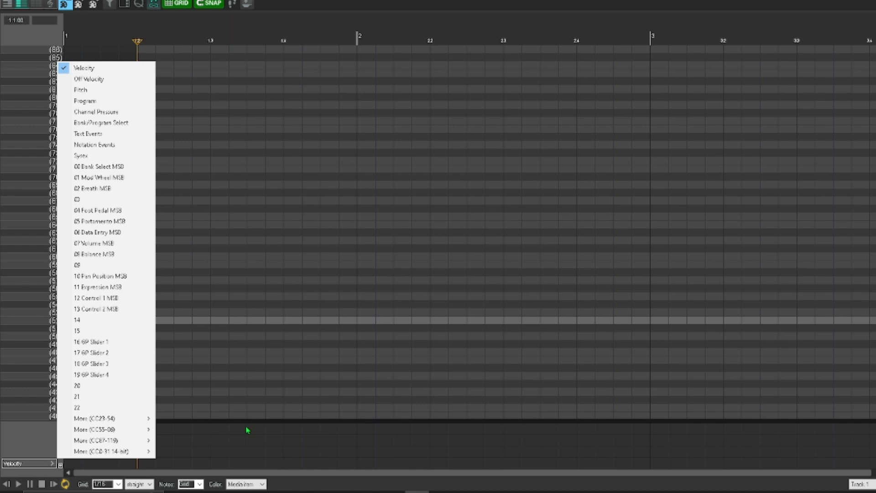
pyautogui.click(47, 446)
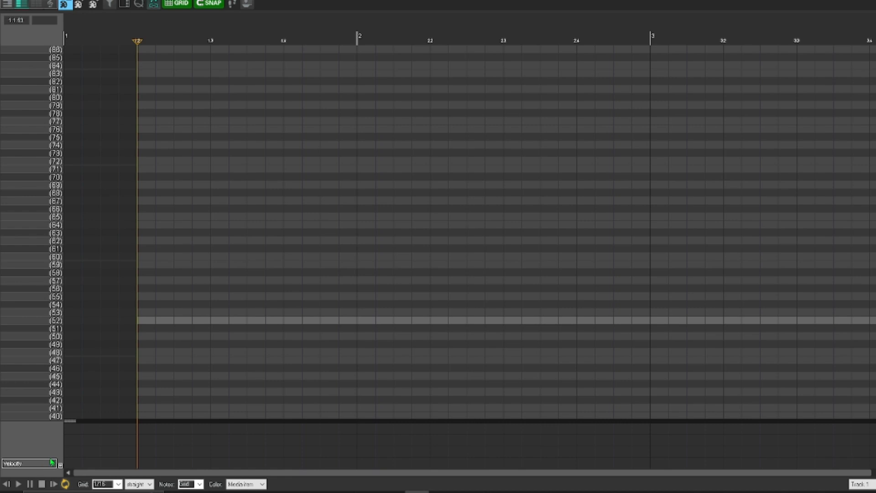
# Step: Review the available grid divisions and the straight, triplet, dotted and swing grid types, keeping 1/16 straight
pyautogui.click(118, 484)
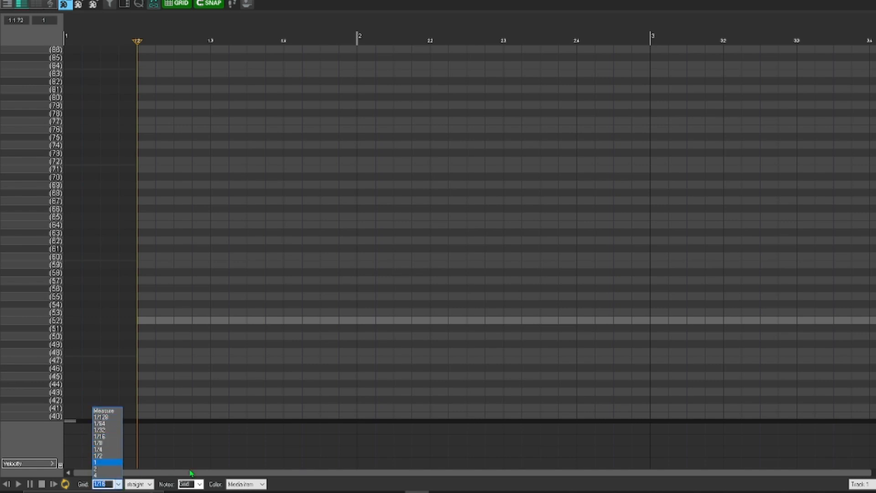
pyautogui.click(150, 483)
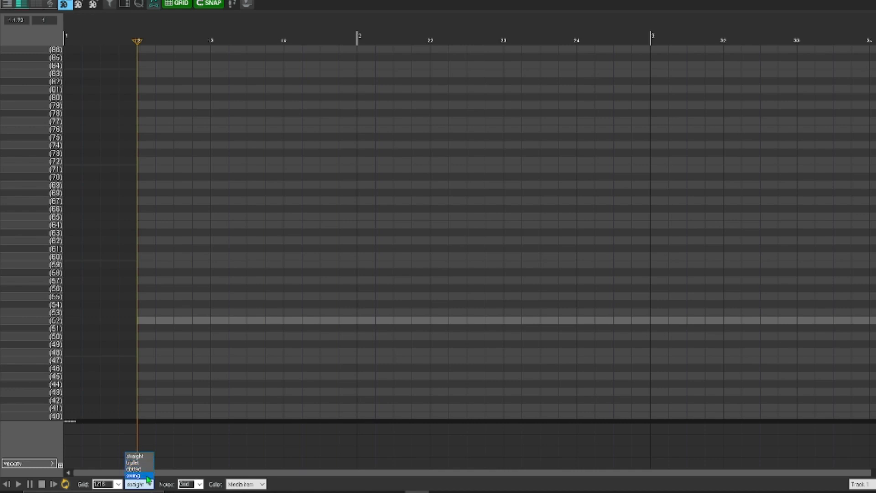
pyautogui.click(313, 489)
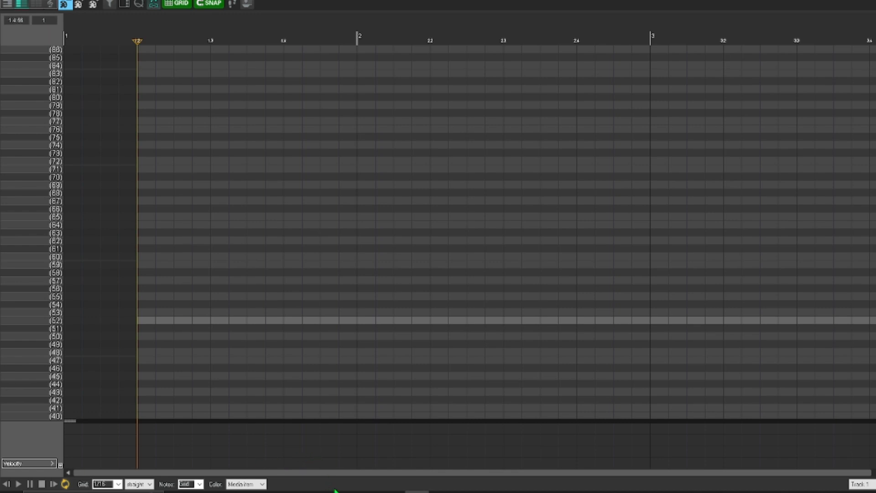
pyautogui.click(149, 484)
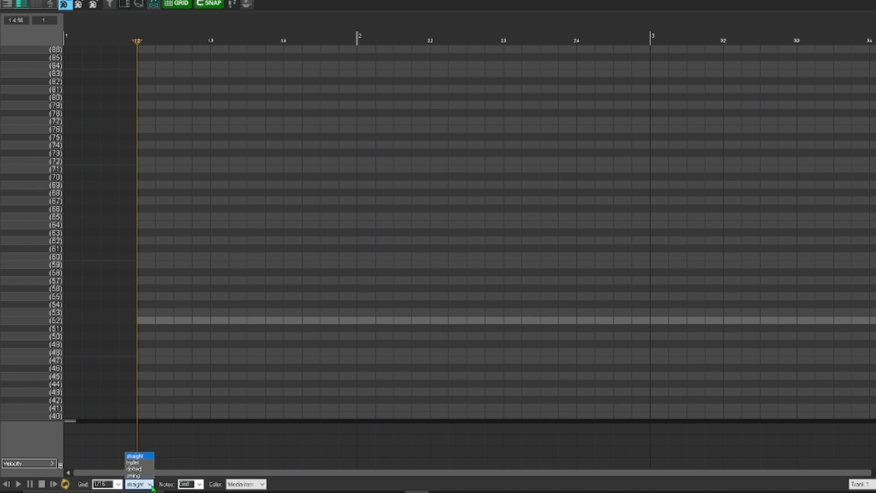
pyautogui.click(284, 481)
# Step: Review the length options for newly drawn notes, keeping them tied to the grid
pyautogui.click(199, 484)
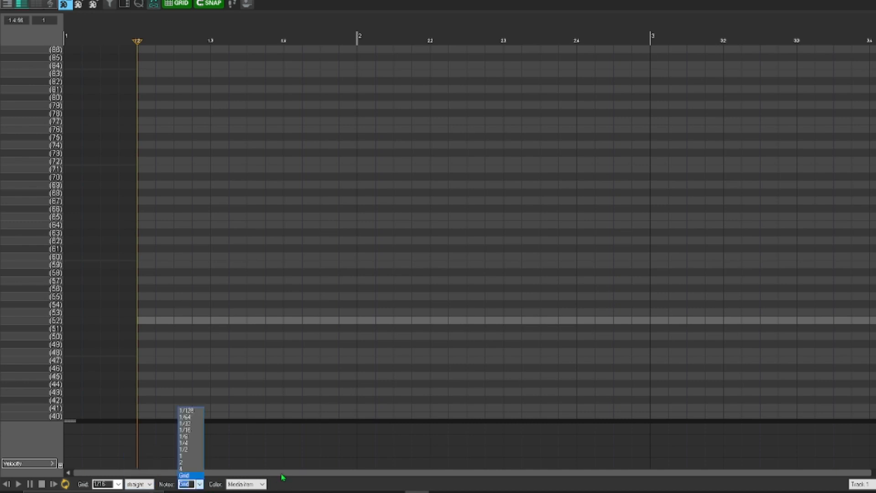
pyautogui.click(303, 488)
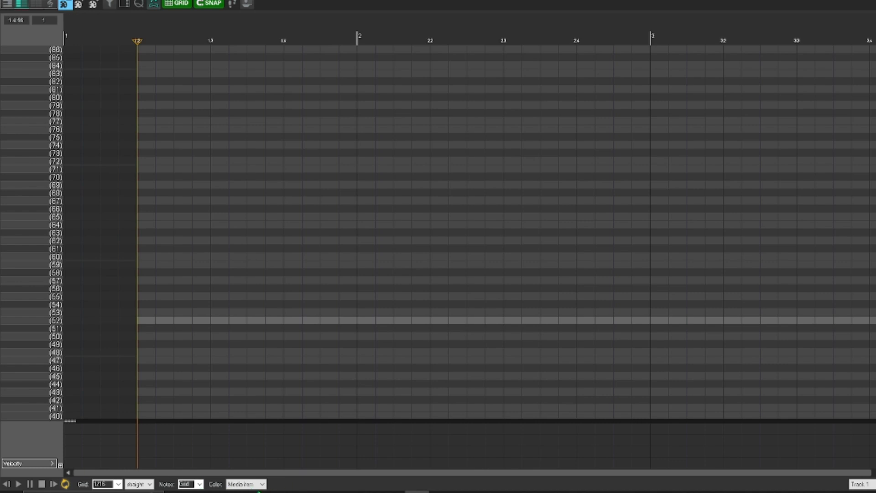
pyautogui.click(199, 484)
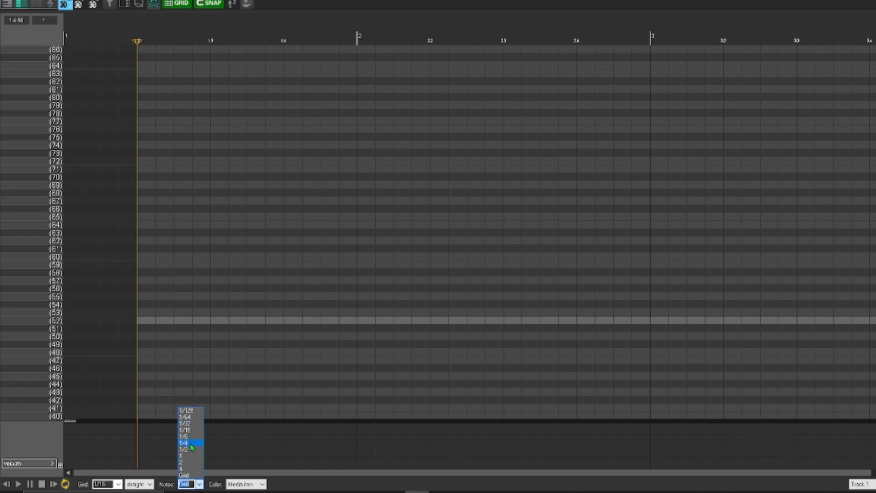
pyautogui.click(192, 483)
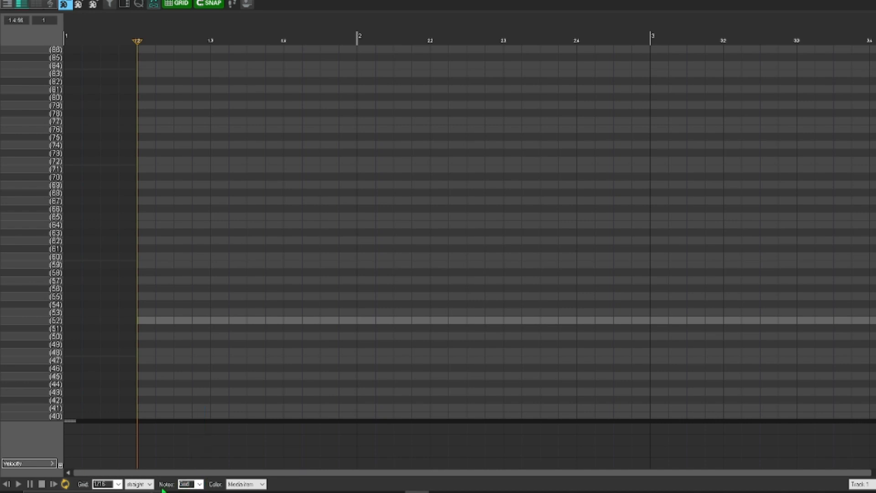
# Step: Try the triplet grid type and return the grid to straight
pyautogui.click(139, 483)
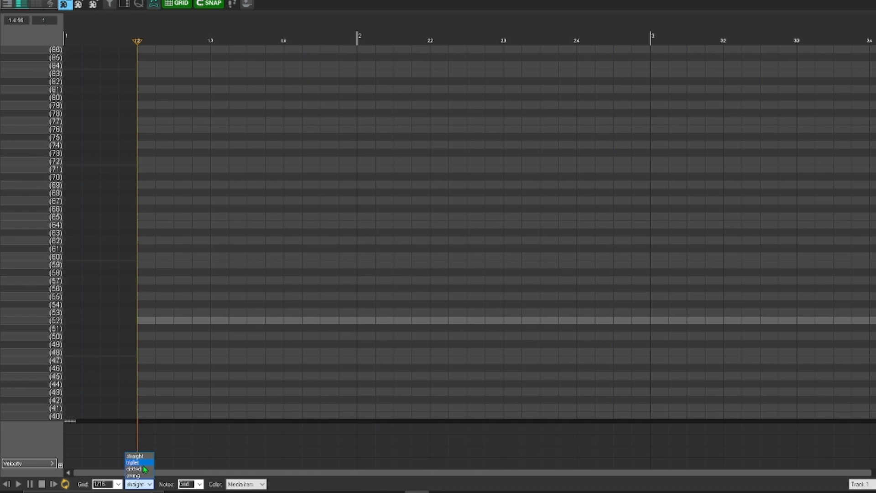
pyautogui.click(143, 463)
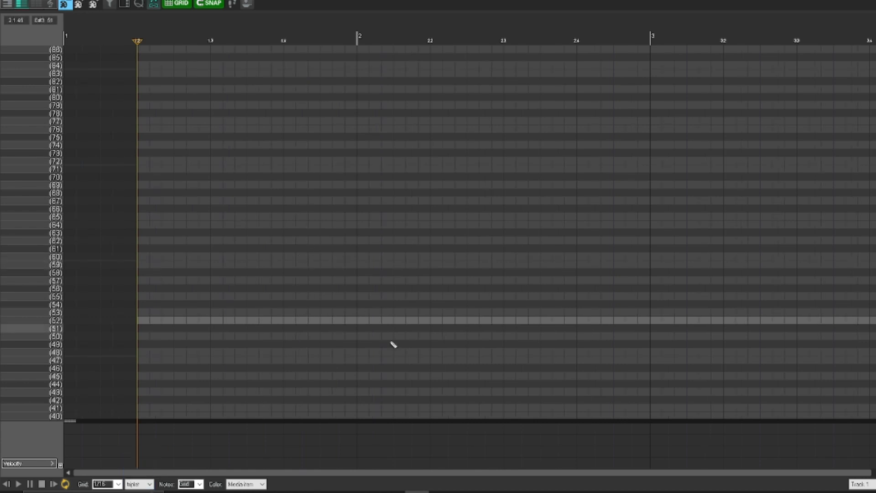
pyautogui.click(149, 486)
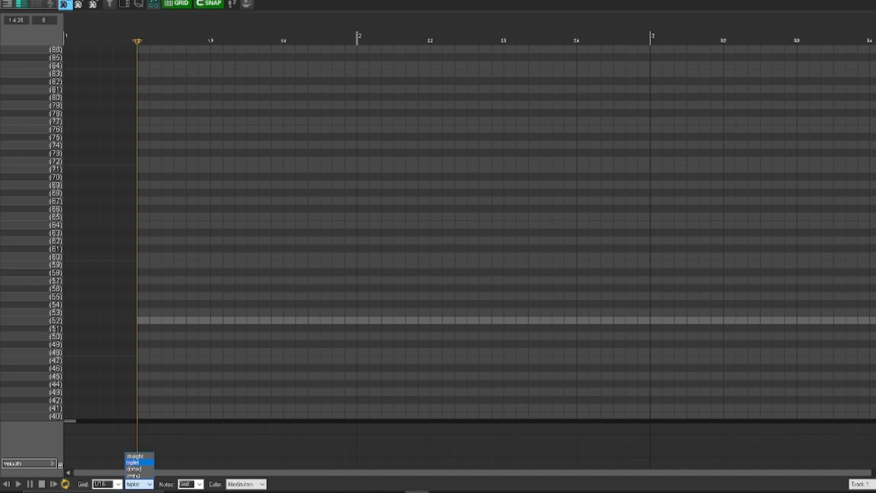
pyautogui.click(148, 456)
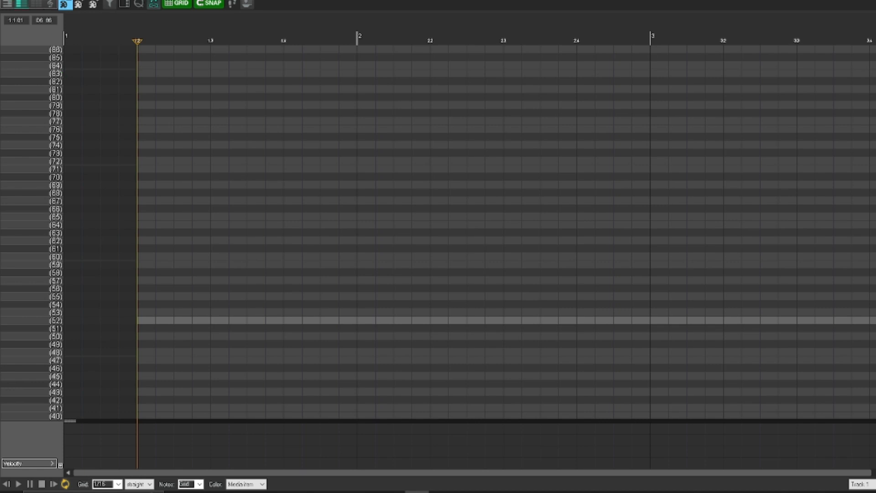
# Step: Load the General MIDI Percussion Key Map file as the note names
pyautogui.click(6, 0)
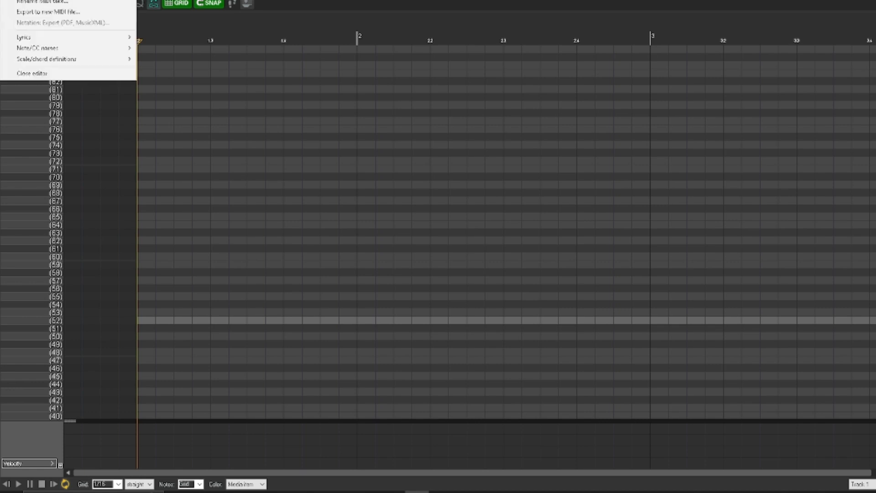
pyautogui.moveTo(71, 50)
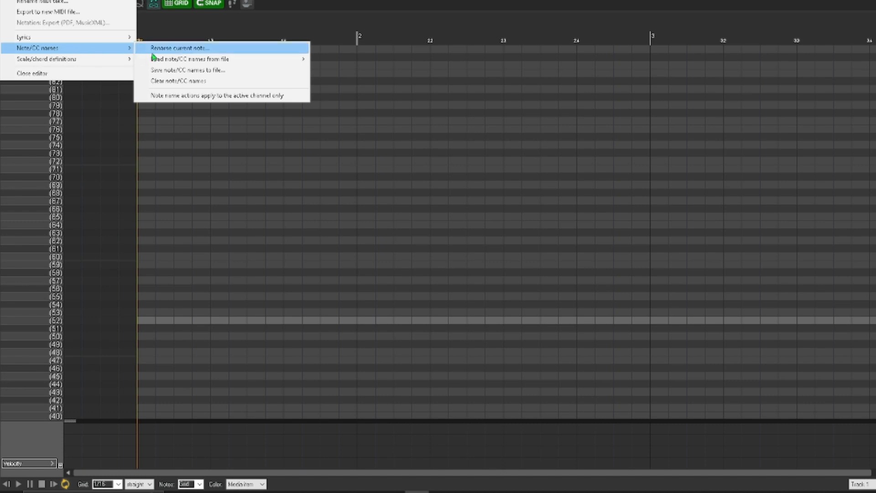
pyautogui.moveTo(232, 64)
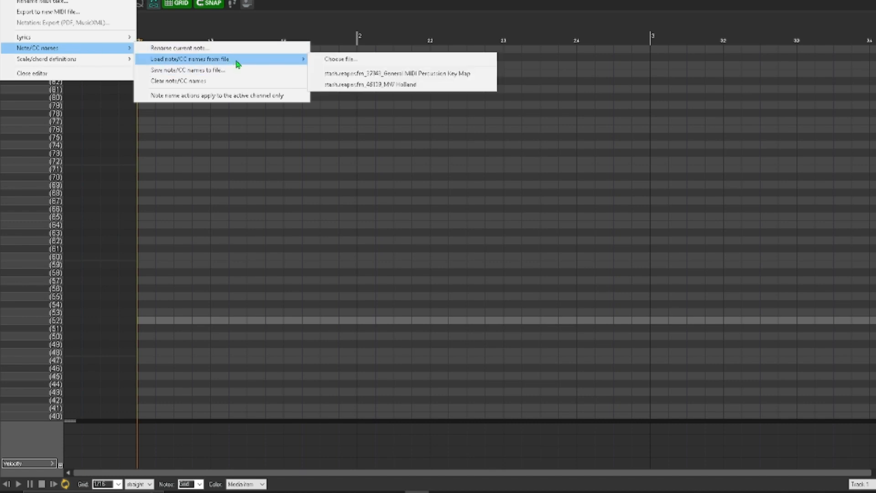
pyautogui.click(444, 76)
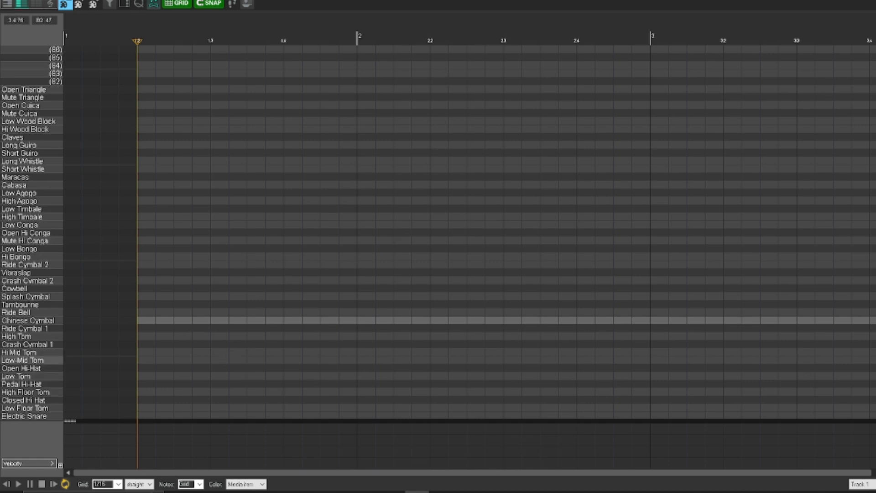
# Step: Audition the Acoustic Bass Drum, Bass Drum, Side Stick, Acoustic Snare and Tambourine rows against their note names
pyautogui.scroll(-5, 716, 323)
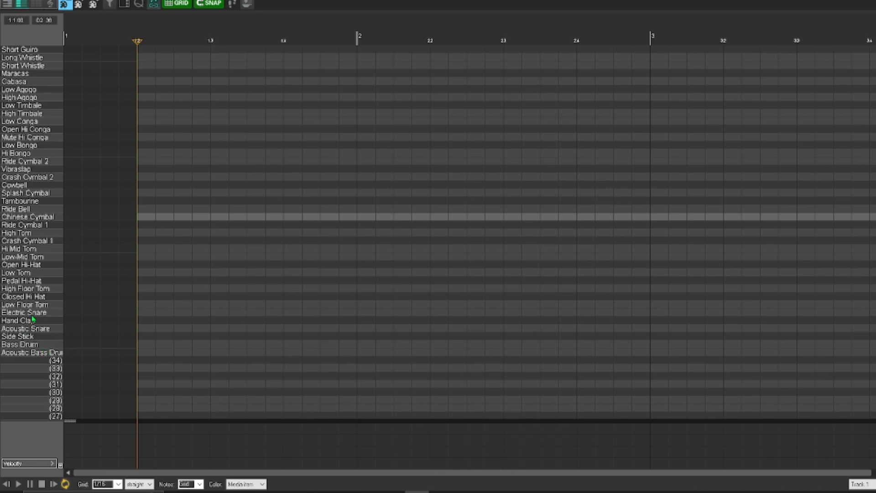
pyautogui.click(33, 355)
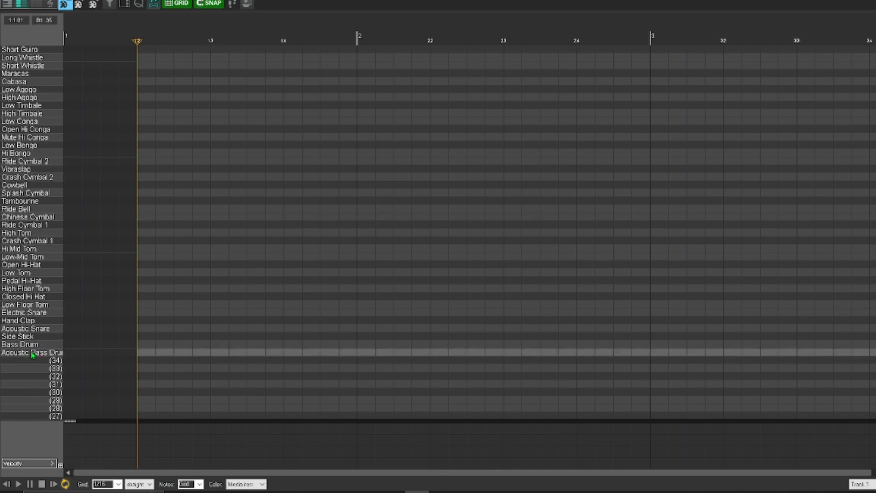
pyautogui.click(38, 346)
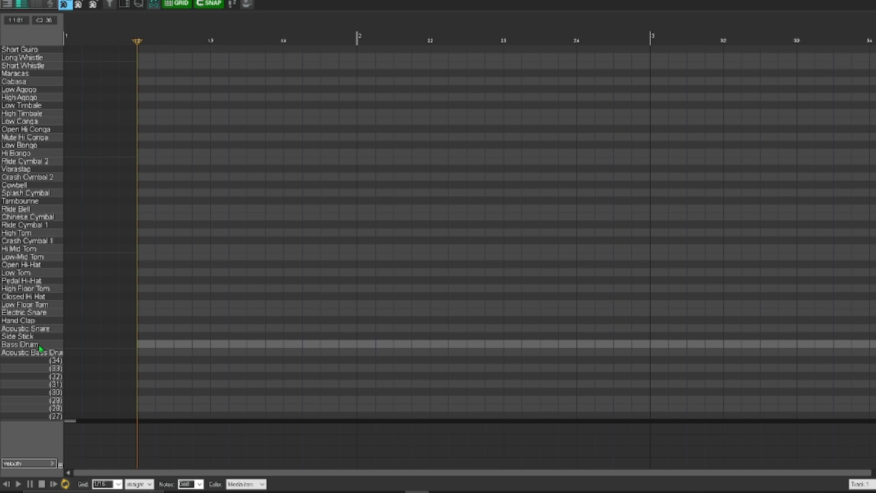
pyautogui.click(41, 337)
pyautogui.click(44, 331)
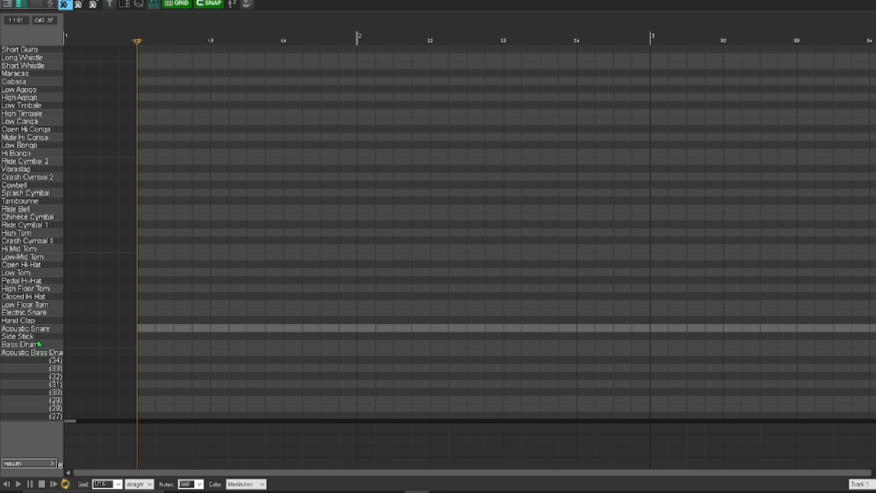
pyautogui.click(31, 203)
pyautogui.click(38, 203)
pyautogui.click(37, 204)
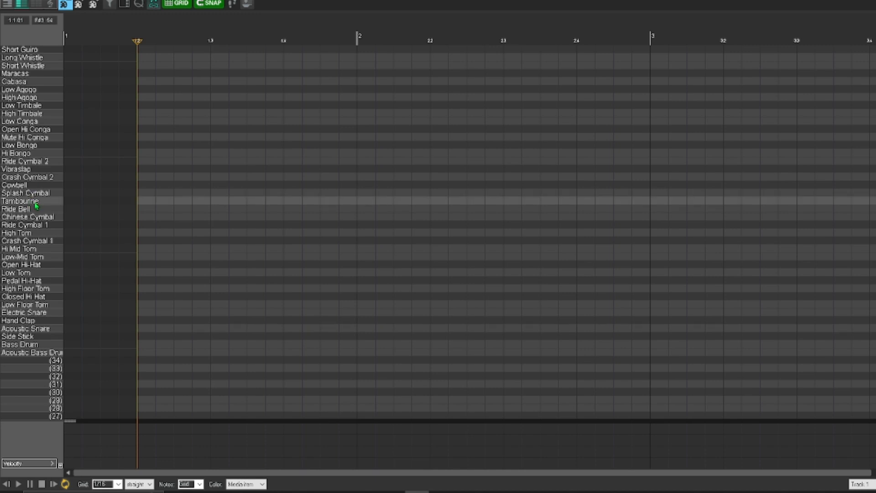
pyautogui.click(32, 345)
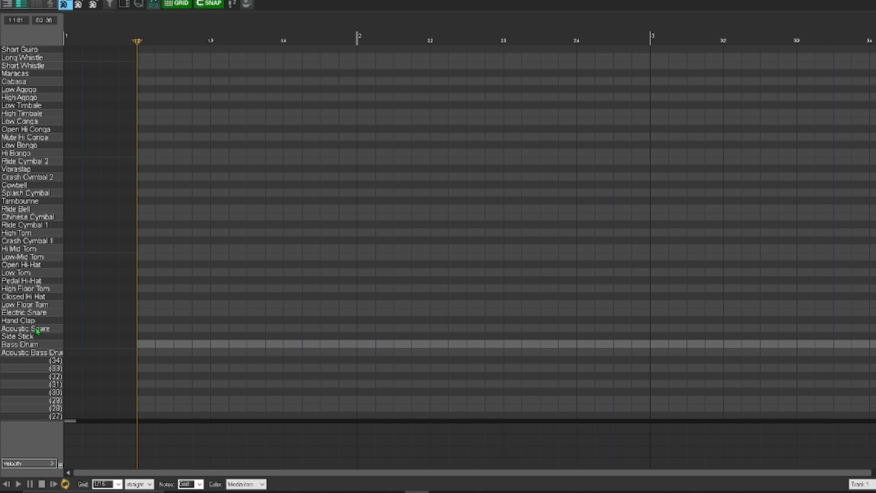
# Step: Audition the Acoustic Snare row and a range of the unnamed rows below Acoustic Bass Drum, then return to the named percussion rows
pyautogui.click(38, 330)
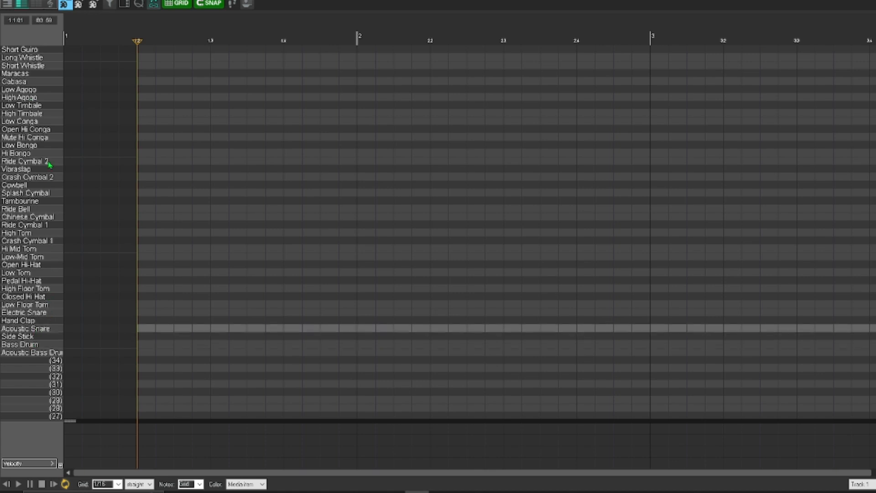
pyautogui.click(9, 0)
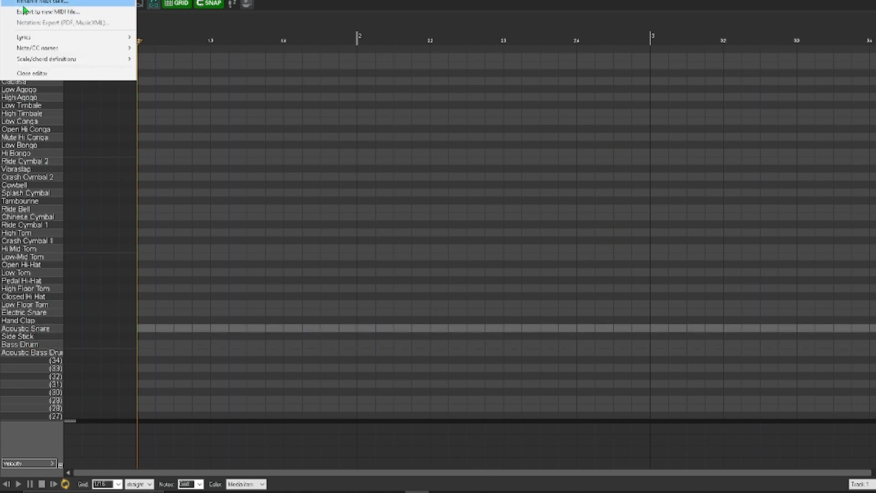
pyautogui.click(29, 383)
pyautogui.click(28, 384)
pyautogui.scroll(-10, 29, 384)
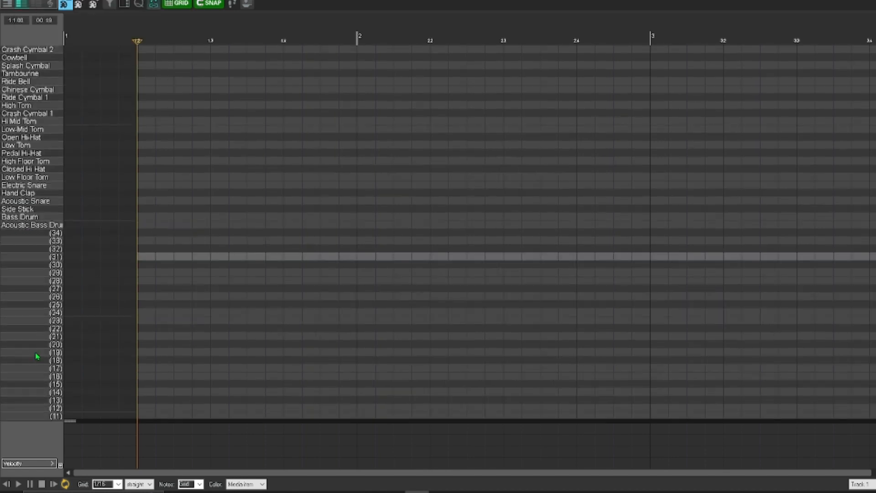
pyautogui.click(35, 392)
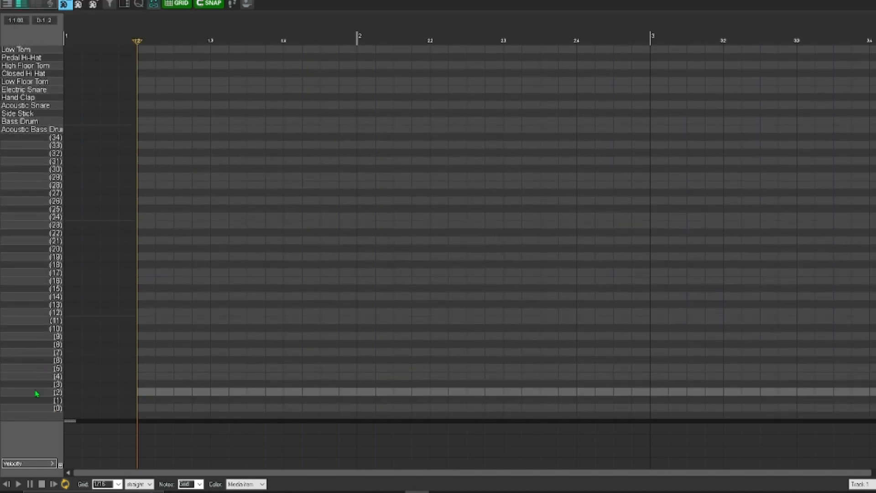
pyautogui.click(34, 376)
pyautogui.click(36, 352)
pyautogui.click(35, 377)
pyautogui.click(40, 352)
pyautogui.click(46, 305)
pyautogui.click(47, 232)
pyautogui.click(44, 273)
pyautogui.scroll(8, 40, 267)
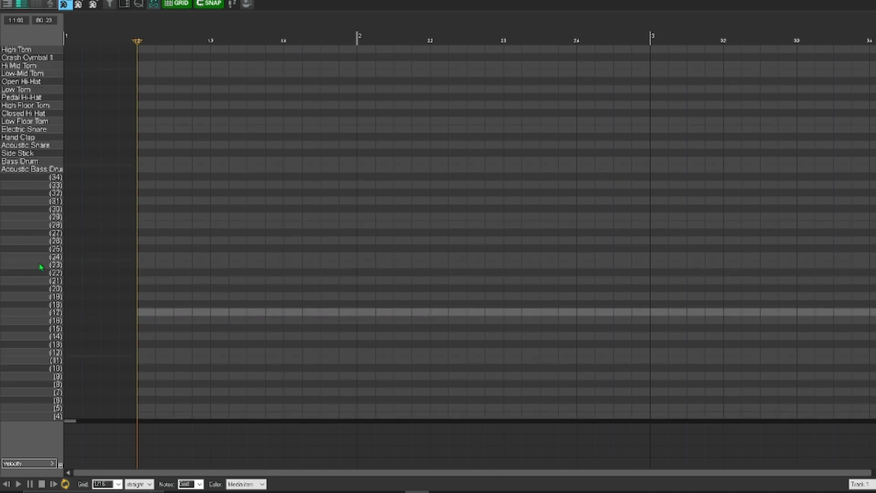
pyautogui.scroll(2, 36, 301)
pyautogui.scroll(-2, 38, 255)
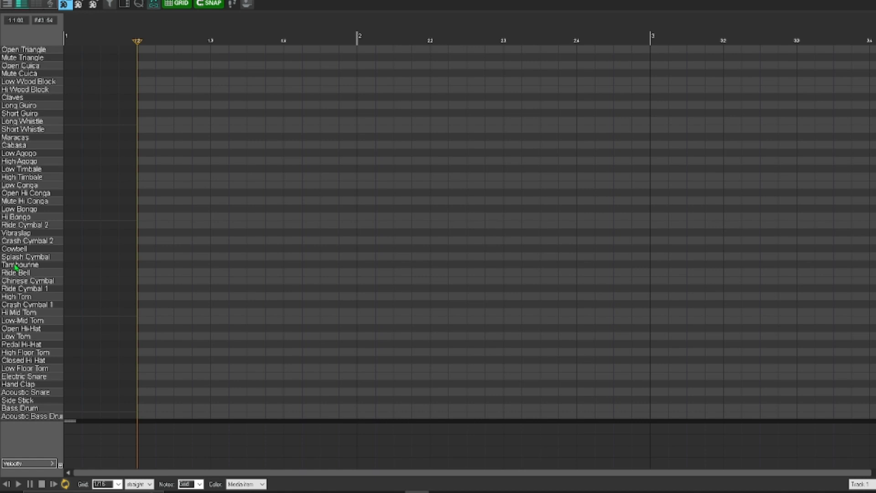
pyautogui.scroll(-1, 28, 321)
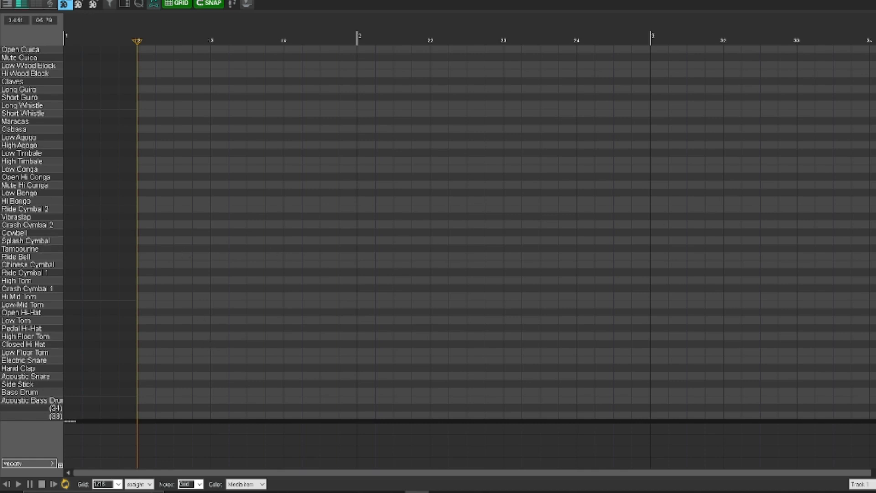
# Step: Close the MIDI editor, reopen the 01 MIDI item from the arrangement, and return the edit cursor to its start
pyautogui.click(870, 1)
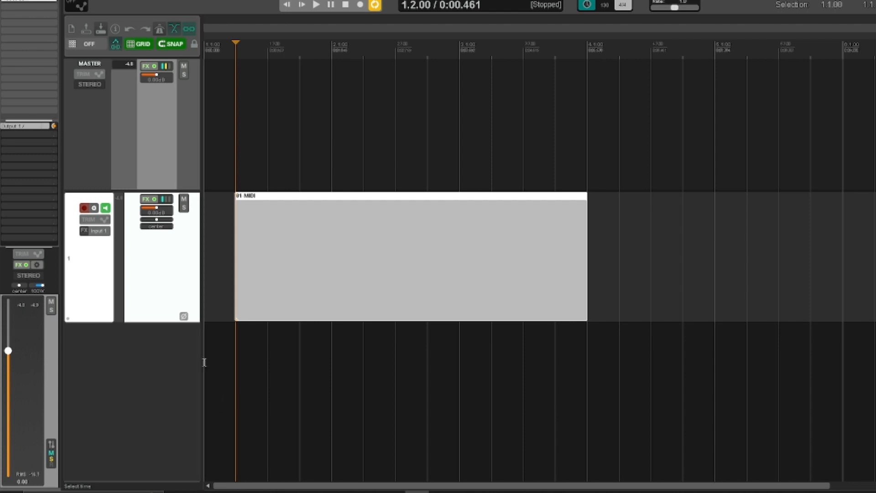
pyautogui.doubleClick(321, 302)
pyautogui.press('Home')
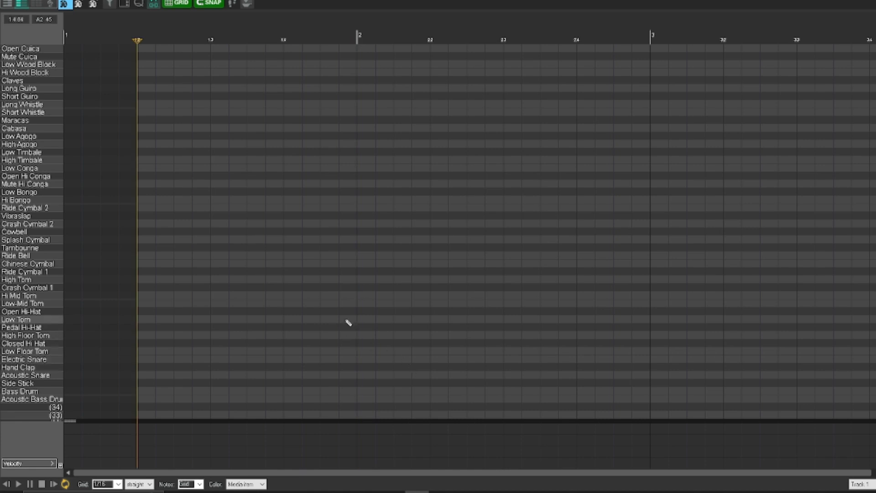
# Step: Draw six 1/16 Bass Drum notes on consecutive eighth notes from the item's start at 1.2 and play them back
pyautogui.click(45, 392)
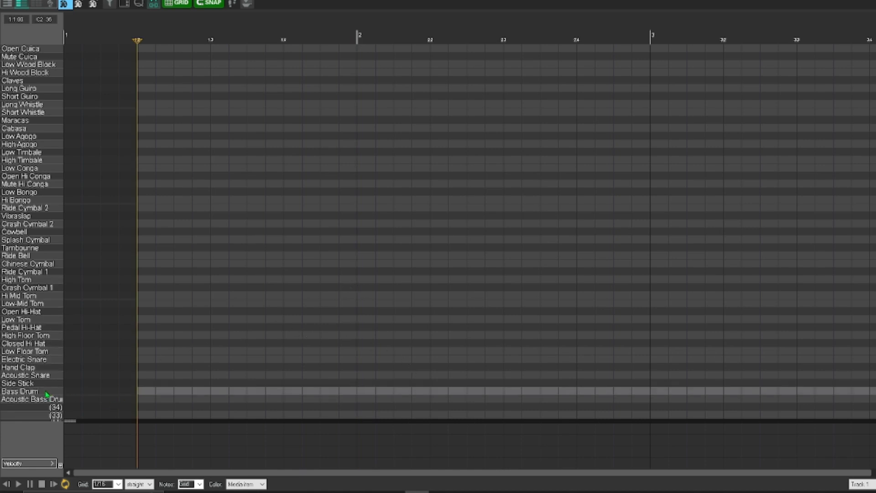
pyautogui.click(145, 391)
pyautogui.click(182, 391)
pyautogui.click(219, 391)
pyautogui.click(262, 391)
pyautogui.click(290, 391)
pyautogui.click(332, 391)
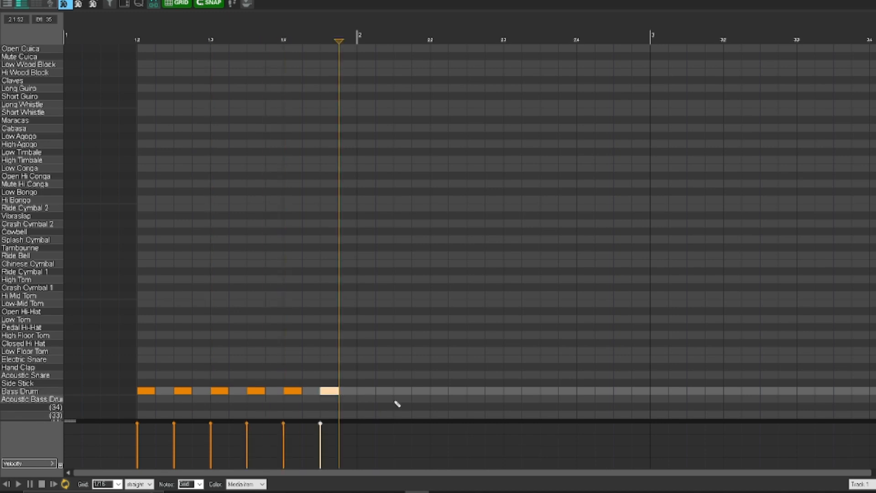
pyautogui.press('Home')
pyautogui.press('space')
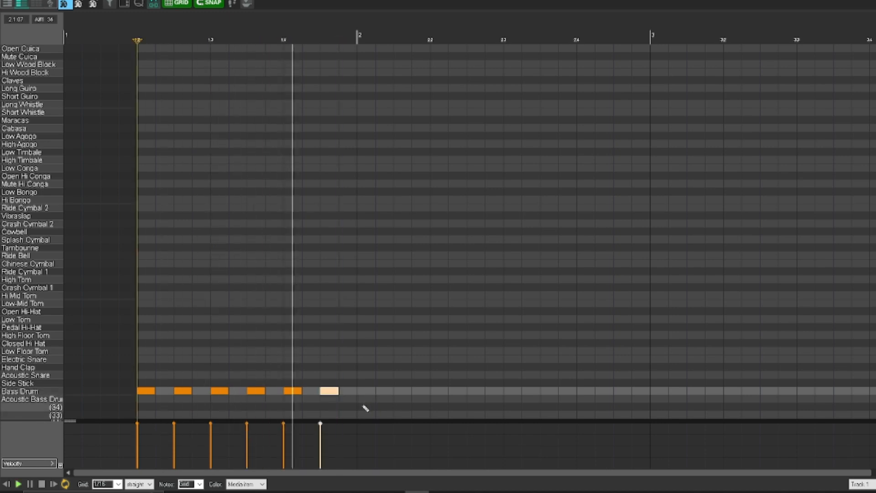
pyautogui.press('space')
# Step: Select all six Bass Drum notes and duplicate them twice to continue the pattern into measure 3
pyautogui.moveTo(340, 380); pyautogui.dragTo(132, 406)
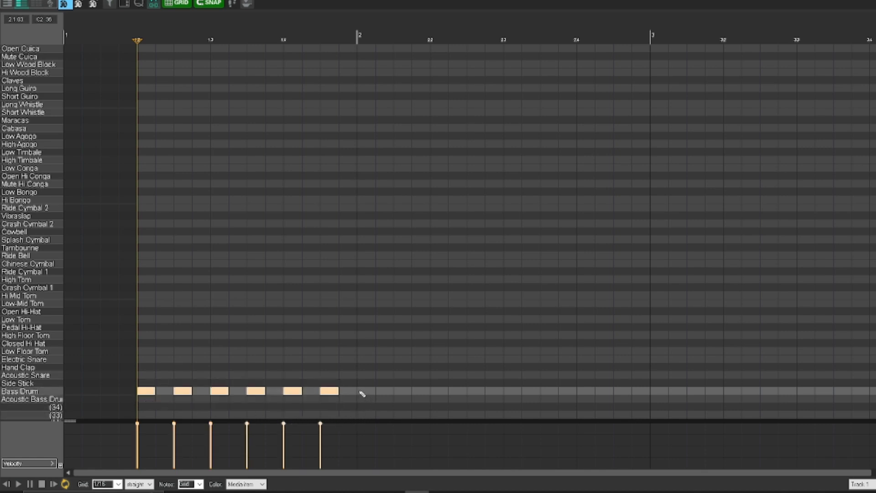
pyautogui.hotkey('ctrl', 'd')
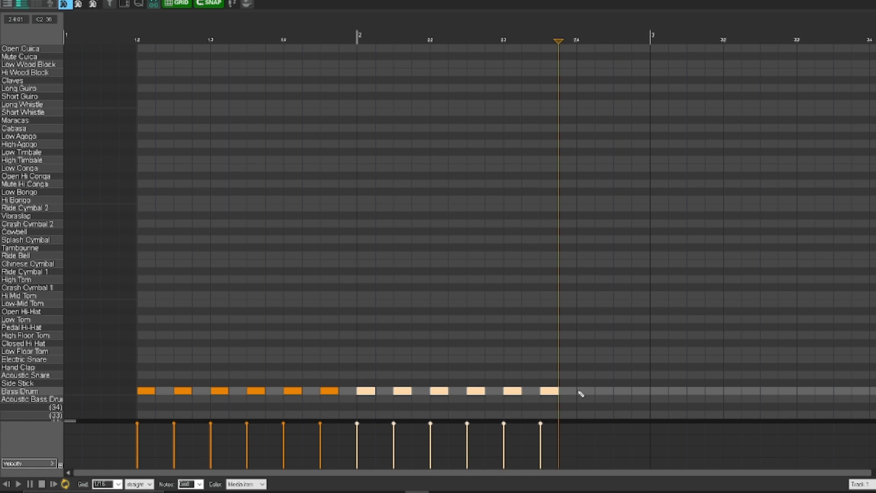
pyautogui.hotkey('ctrl', 'd')
pyautogui.scroll(-4, 649, 399)
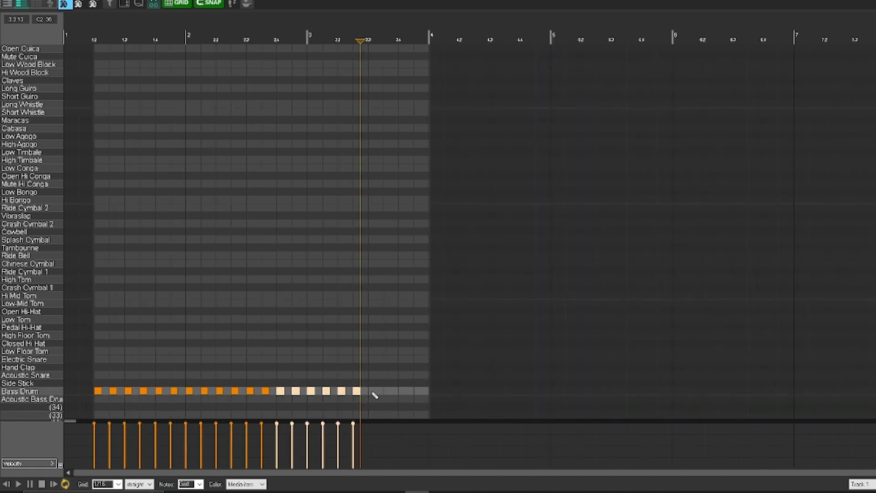
# Step: Complete the eighth-note Bass Drum pattern to the end of measure 3 with four more notes, deleting the misplaced off-pattern note
pyautogui.scroll(4, 404, 393)
pyautogui.click(532, 390)
pyautogui.click(542, 391)
pyautogui.click(602, 391)
pyautogui.click(586, 391)
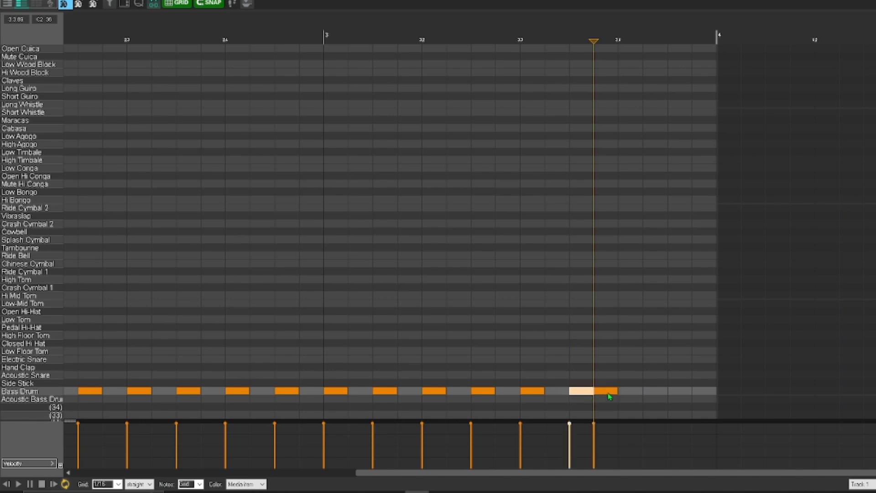
pyautogui.click(606, 391)
pyautogui.press('Delete')
pyautogui.click(633, 391)
pyautogui.click(680, 391)
pyautogui.scroll(-4, 534, 369)
pyautogui.press('Home')
pyautogui.scroll(2, 468, 372)
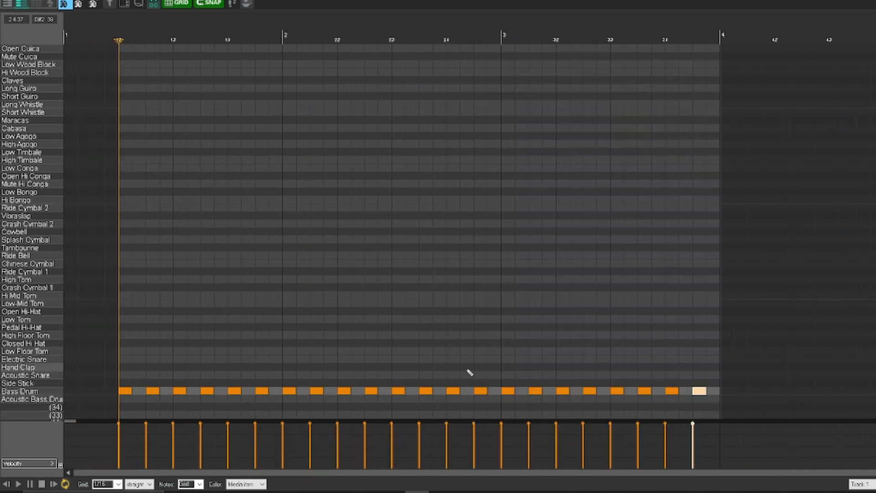
# Step: Audition the Acoustic Snare and draw snare notes on beats 1.3 and 2.2
pyautogui.scroll(2, 470, 373)
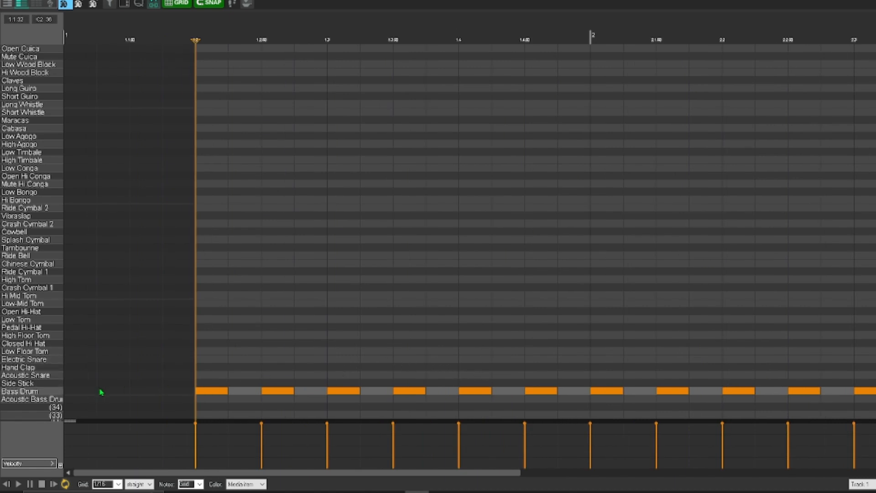
pyautogui.click(49, 377)
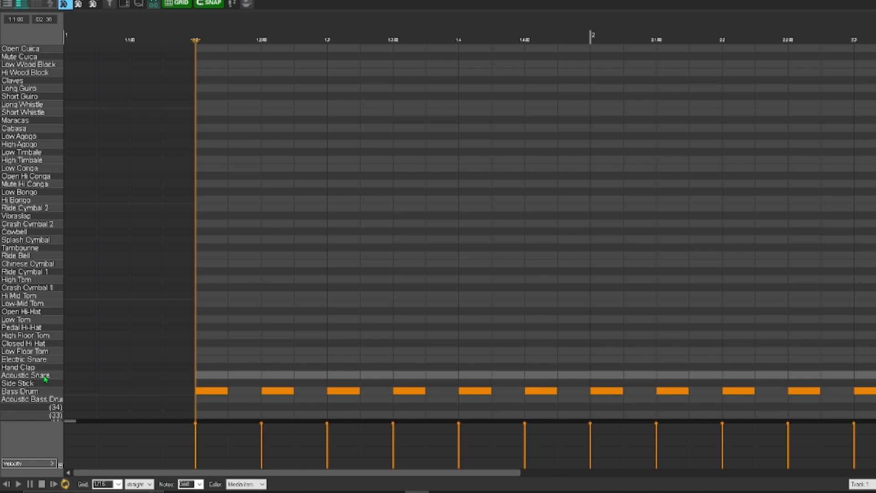
pyautogui.click(334, 375)
pyautogui.click(741, 377)
# Step: Draw Acoustic Snare notes on beat 3.2 and on the last two sixteenths of measure 3
pyautogui.hscroll(4, 766, 373)
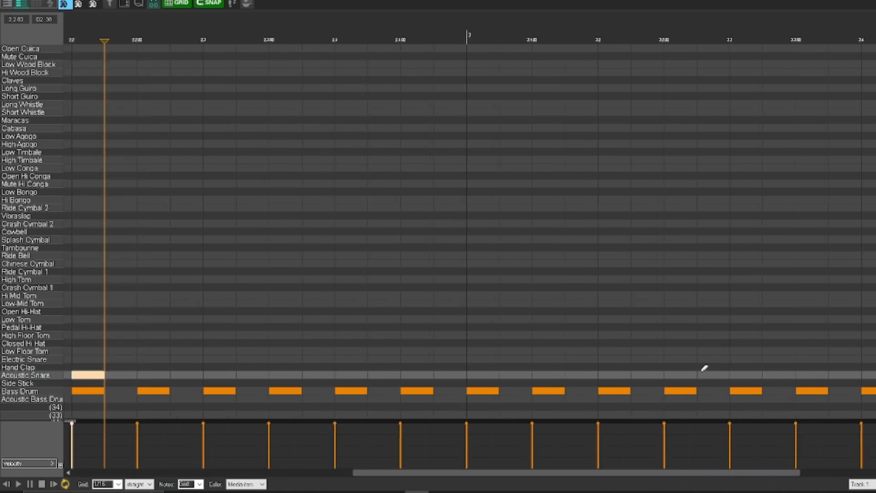
pyautogui.click(629, 376)
pyautogui.doubleClick(608, 378)
pyautogui.hscroll(3, 705, 387)
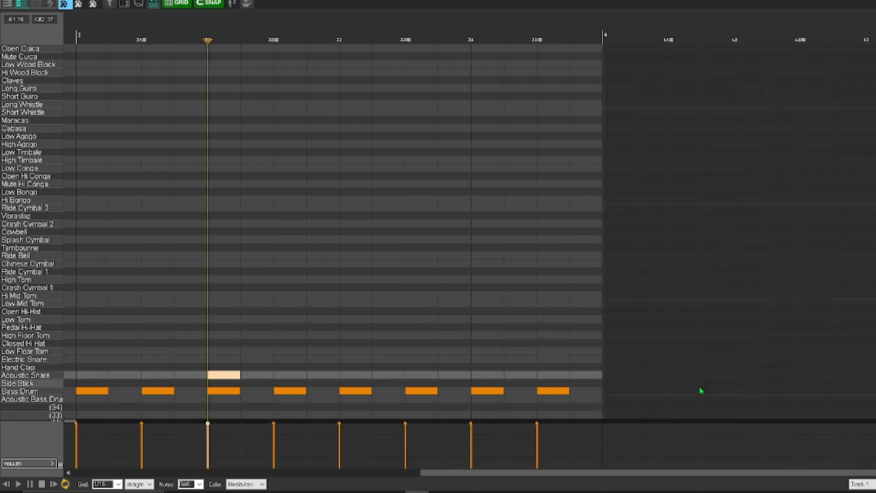
pyautogui.click(549, 378)
pyautogui.doubleClick(547, 379)
pyautogui.doubleClick(587, 377)
pyautogui.press('Home')
pyautogui.scroll(-3, 573, 380)
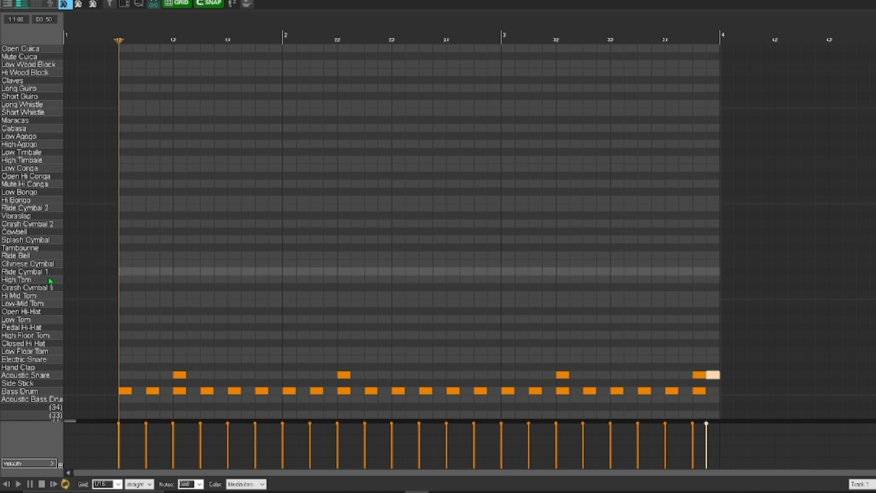
# Step: Draw five Crash Cymbal 1 notes on consecutive eighth notes from the item's start, in line with the Bass Drum hits
pyautogui.click(121, 290)
pyautogui.click(155, 289)
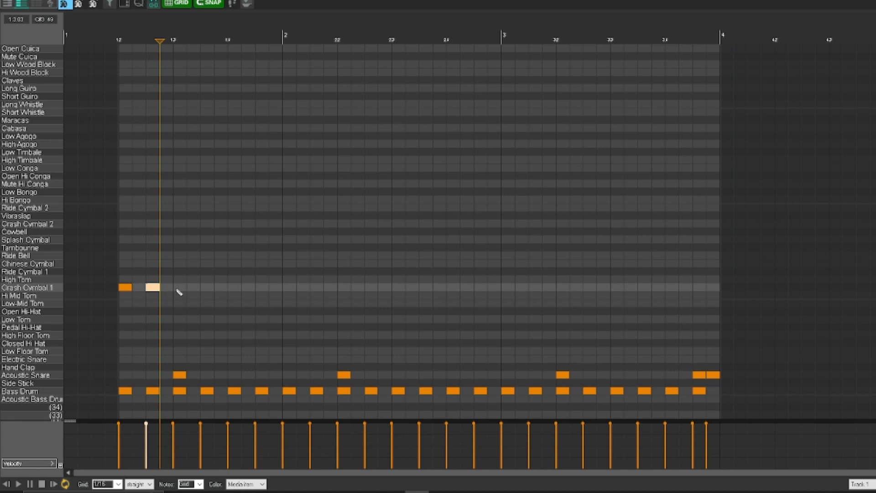
pyautogui.doubleClick(154, 288)
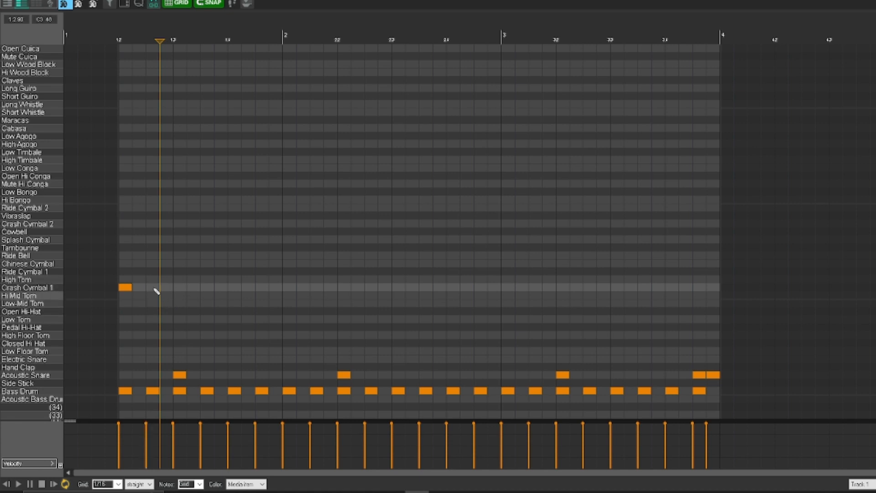
pyautogui.click(154, 289)
pyautogui.click(181, 289)
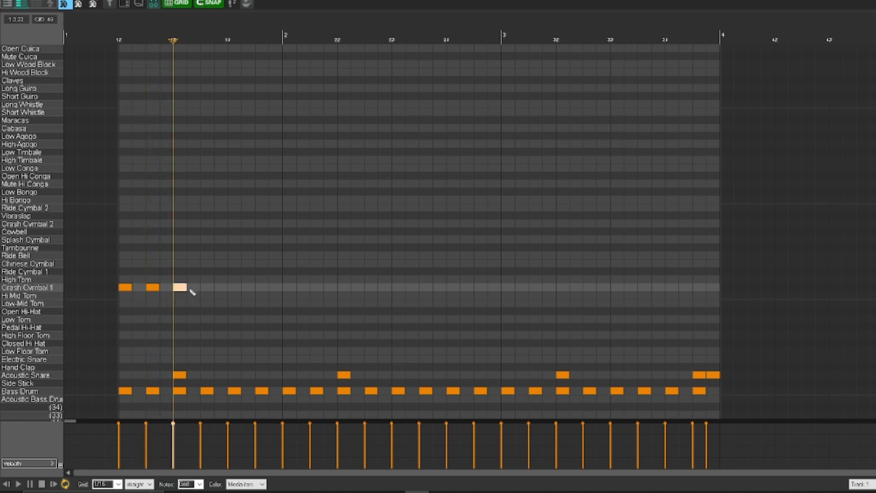
pyautogui.click(207, 287)
pyautogui.click(234, 288)
# Step: Copy the five Crash Cymbal 1 notes and paste them three times in succession to extend the eighth-note pattern
pyautogui.moveTo(256, 271); pyautogui.dragTo(120, 330)
pyautogui.hotkey('ctrl', 'c')
pyautogui.click(256, 287)
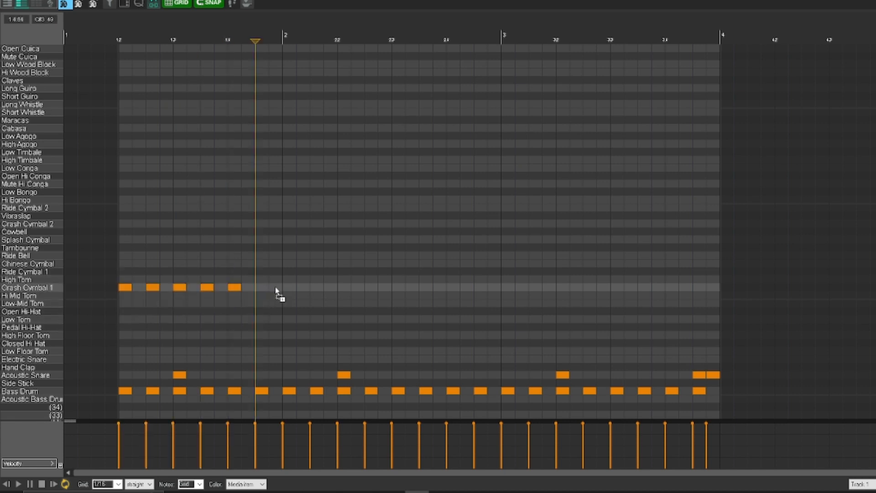
pyautogui.hotkey('ctrl', 'v')
pyautogui.hotkey('ctrl', 'v')
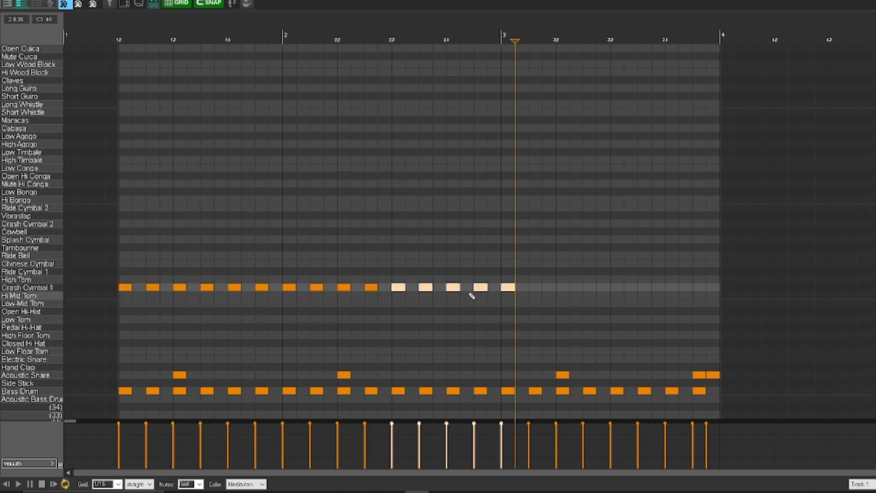
pyautogui.click(537, 291)
pyautogui.hotkey('ctrl', 'v')
# Step: Add the last two Crash Cymbal 1 notes in measure 3 and play the beat from the start
pyautogui.click(672, 287)
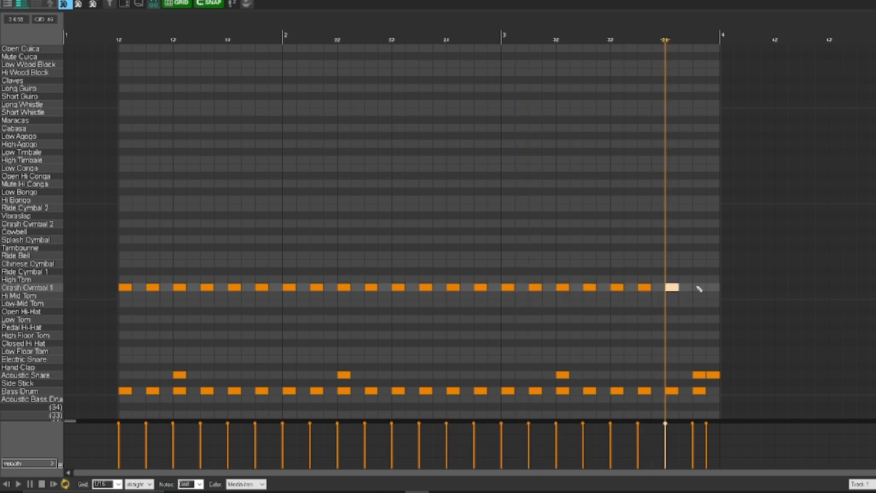
pyautogui.click(699, 287)
pyautogui.press('Home')
pyautogui.press('space')
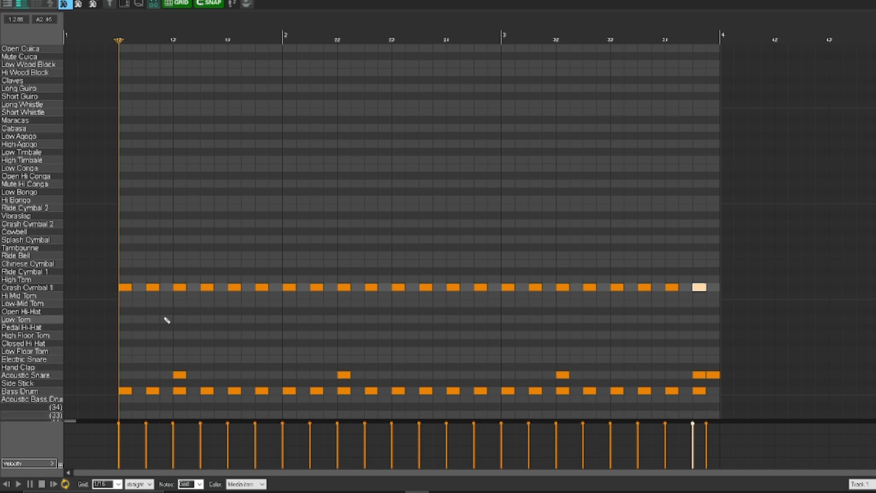
# Step: Select all the Crash Cymbal 1 notes and lower their velocities together by a small amount
pyautogui.moveTo(122, 309); pyautogui.dragTo(721, 280)
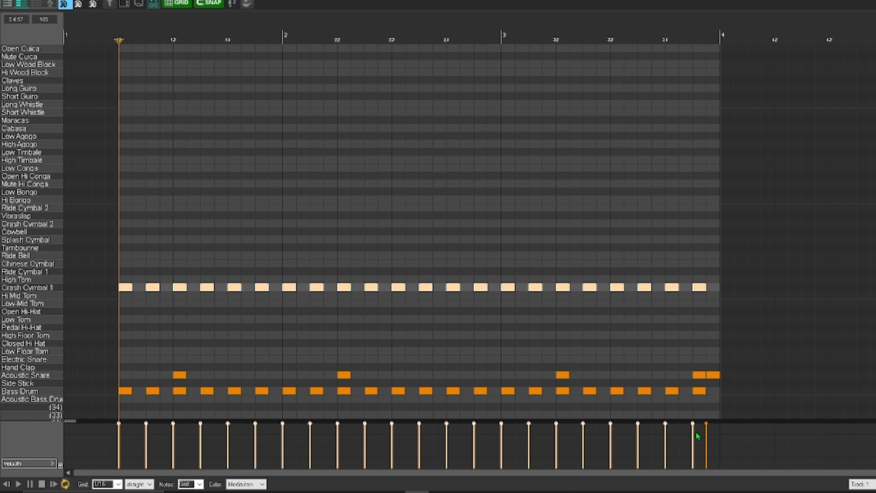
pyautogui.click(640, 328)
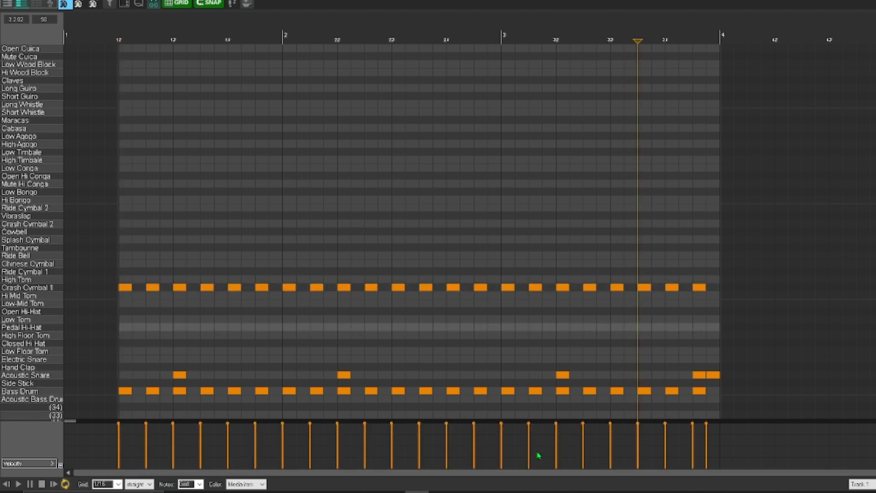
pyautogui.moveTo(121, 273); pyautogui.dragTo(757, 299)
pyautogui.moveTo(556, 424); pyautogui.dragTo(556, 430)
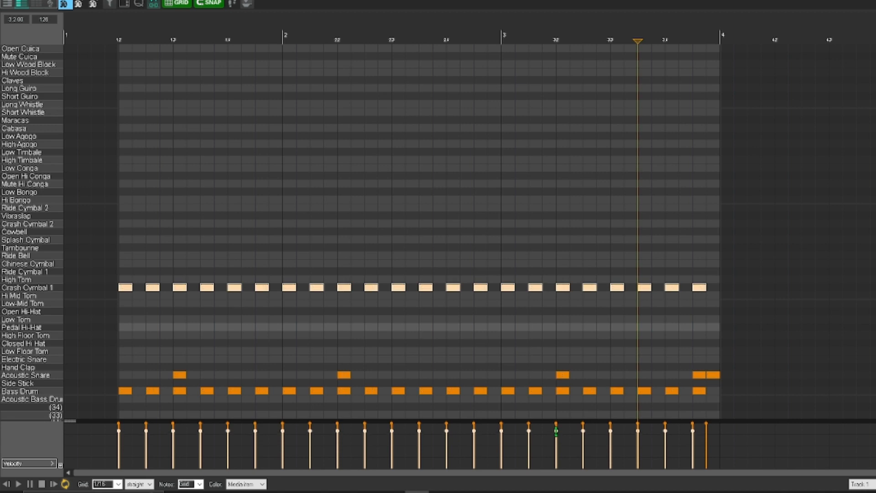
pyautogui.moveTo(556, 431); pyautogui.dragTo(557, 429)
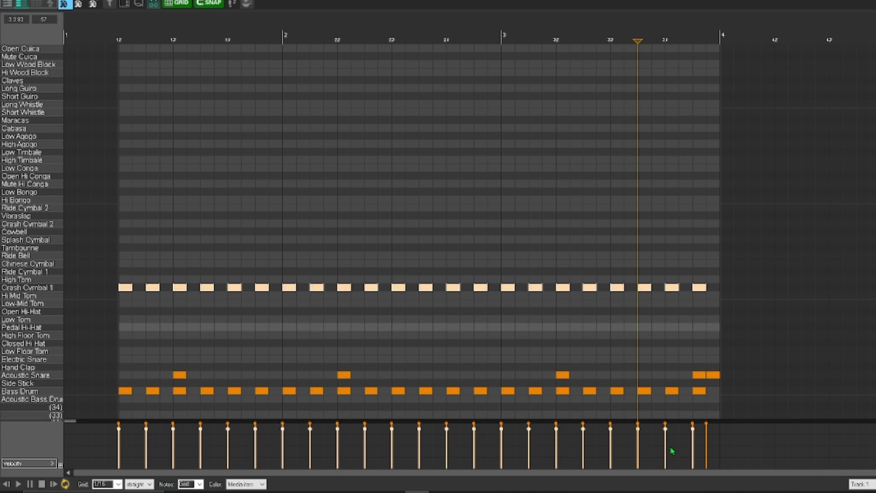
# Step: Enlarge the velocity lane to about twice its height while keeping the drum notes in view
pyautogui.moveTo(693, 420); pyautogui.dragTo(694, 378)
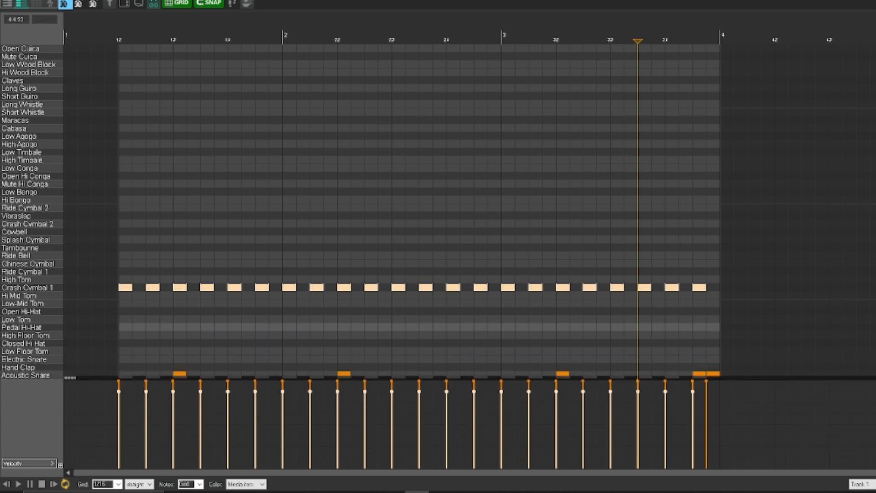
pyautogui.scroll(-3, 575, 304)
pyautogui.scroll(3, 575, 304)
pyautogui.scroll(-4, 283, 272)
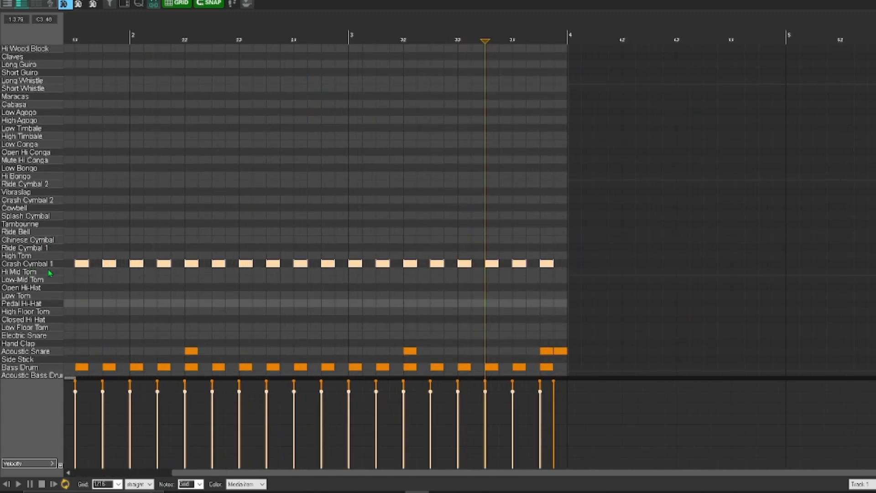
# Step: Humanize only the selected Crash Cymbal 1 notes with a small velocity percentage and 0% timing, and clear the selection
pyautogui.hscroll(-2, 484, 360)
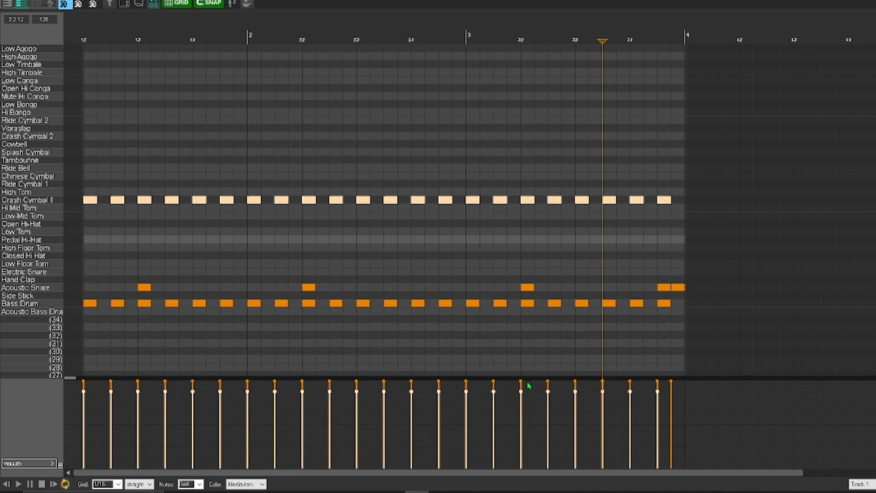
pyautogui.press('h')
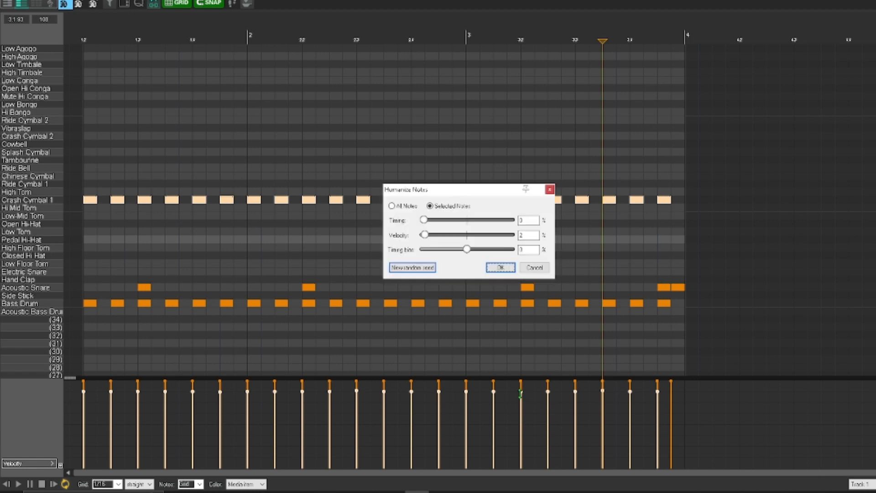
pyautogui.moveTo(422, 236); pyautogui.dragTo(427, 237)
pyautogui.click(502, 268)
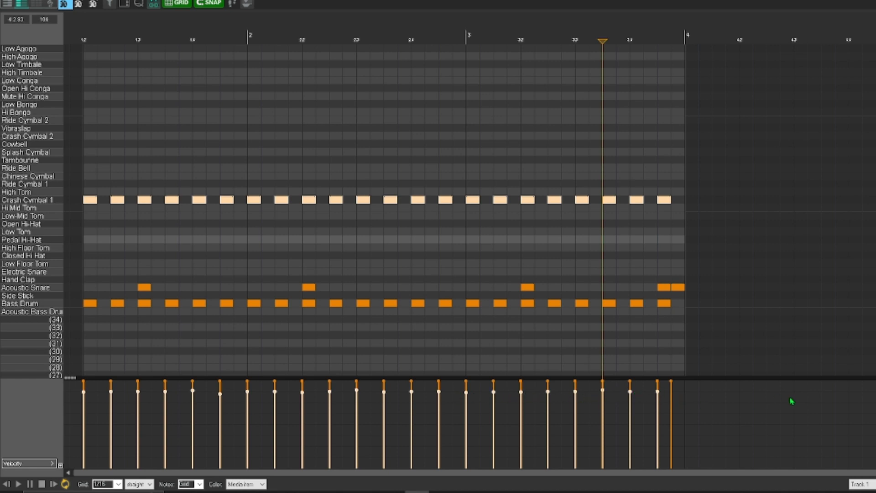
pyautogui.click(781, 346)
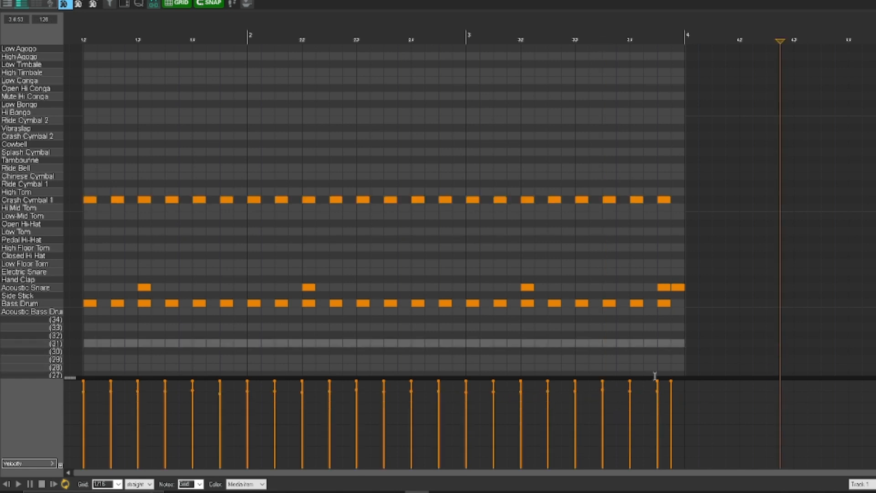
# Step: Lower the first three Acoustic Snare notes to a velocity of about 108 and humanize them with the same settings
pyautogui.moveTo(121, 273); pyautogui.dragTo(563, 297)
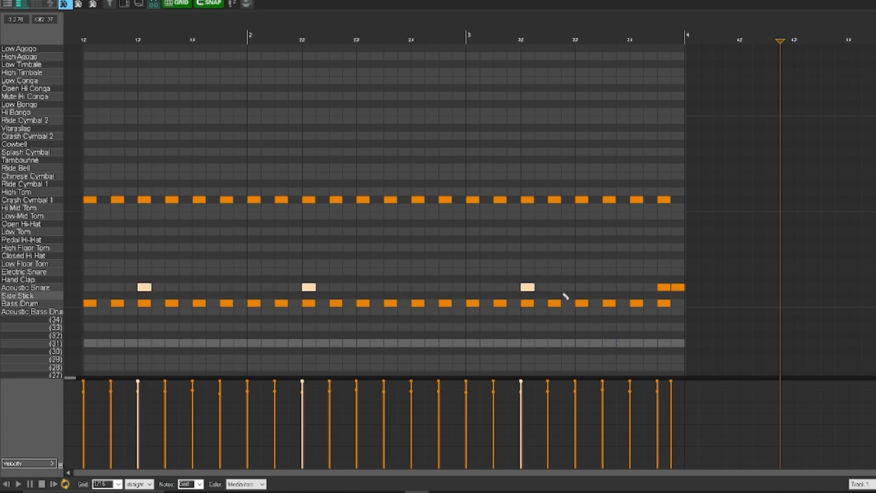
pyautogui.moveTo(520, 381); pyautogui.dragTo(527, 397)
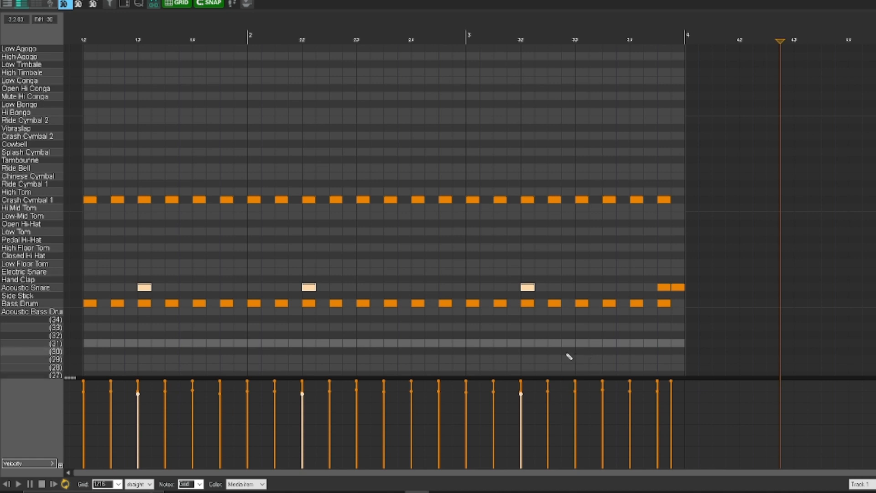
pyautogui.press('h')
pyautogui.click(502, 267)
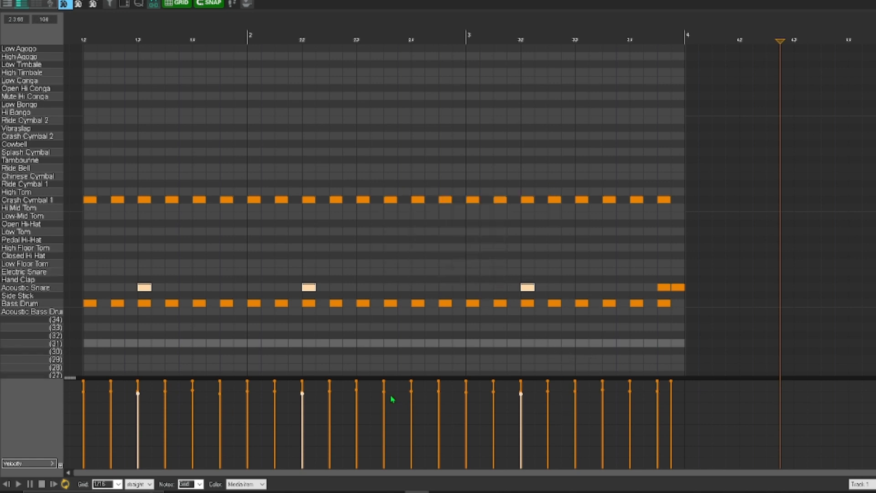
# Step: Lower the last two Acoustic Snare velocities individually, the first to about 106 and the final note slightly below it
pyautogui.moveTo(641, 277); pyautogui.dragTo(680, 290)
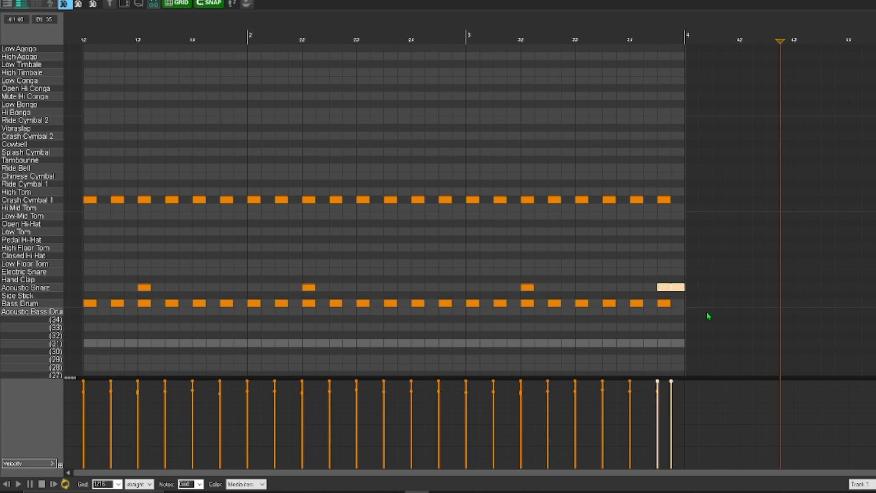
pyautogui.click(673, 272)
pyautogui.click(661, 287)
pyautogui.moveTo(657, 381); pyautogui.dragTo(659, 397)
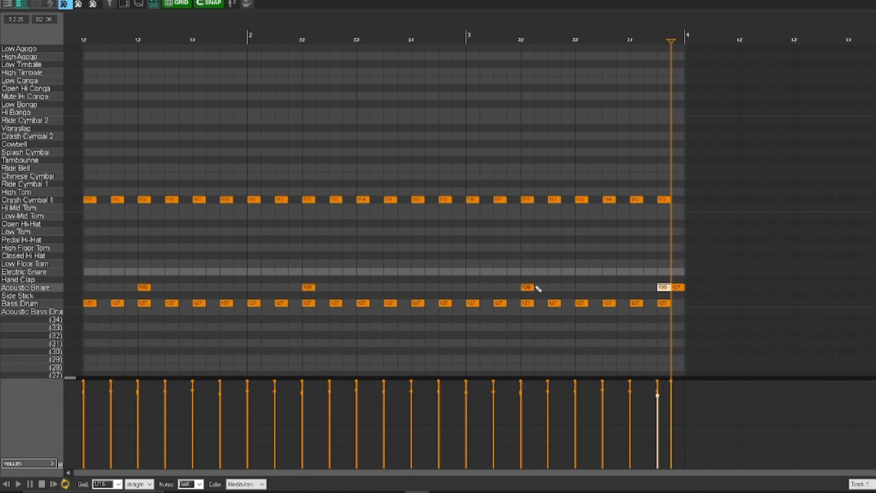
pyautogui.press('Right')
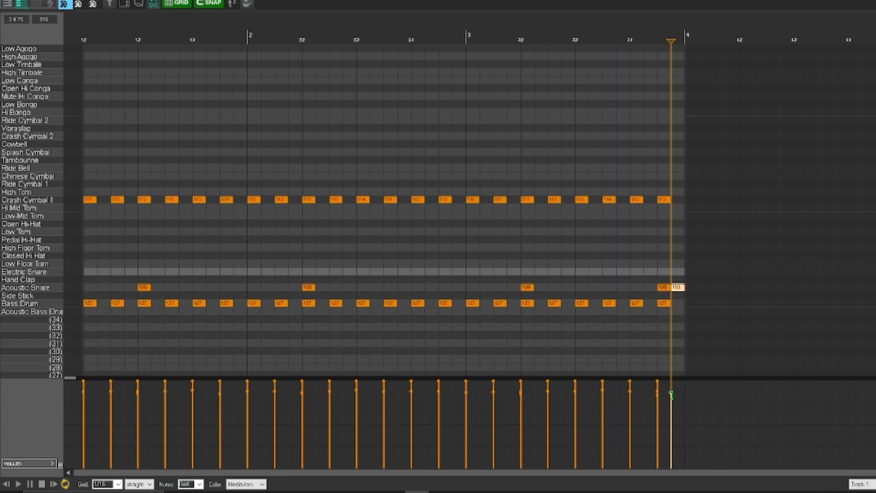
pyautogui.moveTo(671, 394); pyautogui.dragTo(671, 397)
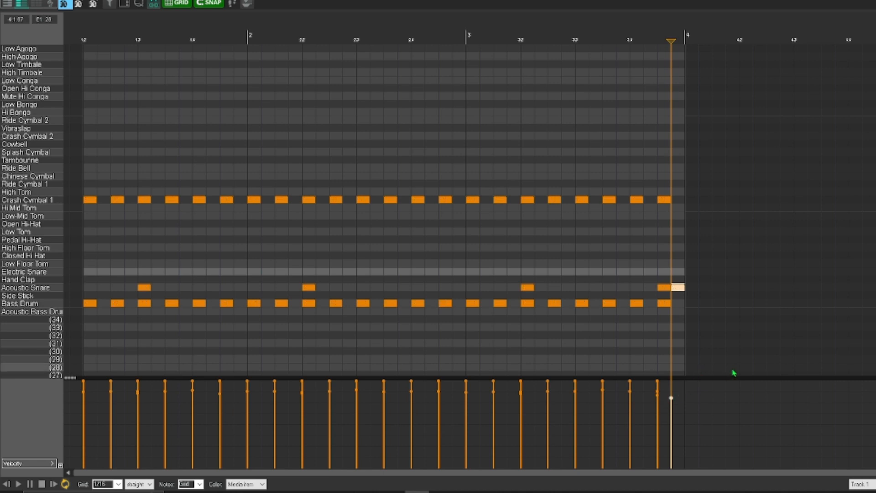
pyautogui.click(784, 240)
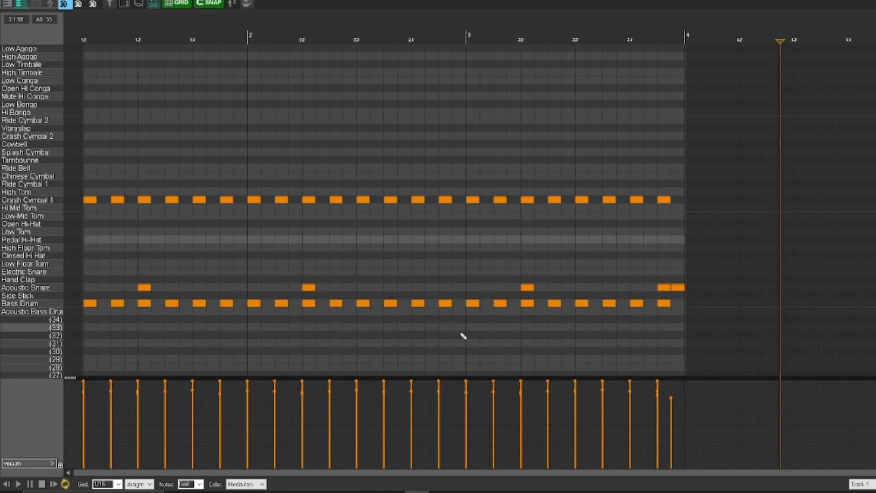
# Step: Select all the Bass Drum notes, lower their velocities together well below the crash and snare, and humanize them
pyautogui.moveTo(97, 326); pyautogui.dragTo(694, 305)
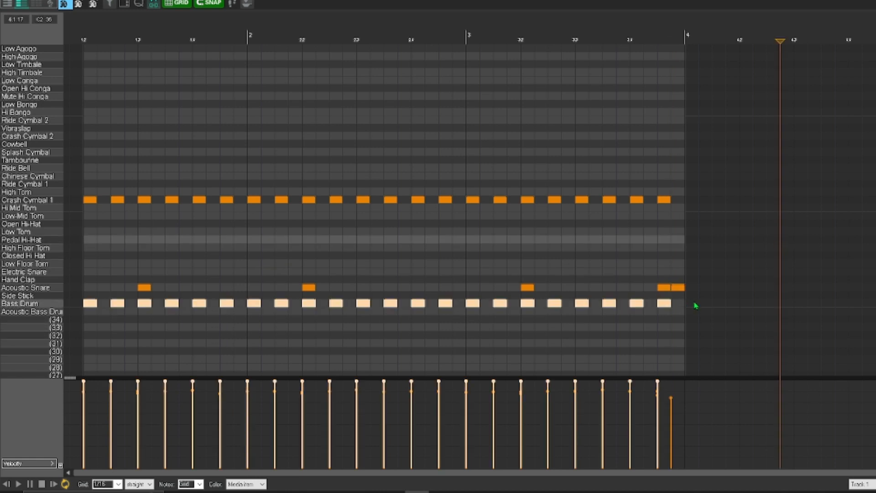
pyautogui.moveTo(521, 381); pyautogui.dragTo(530, 402)
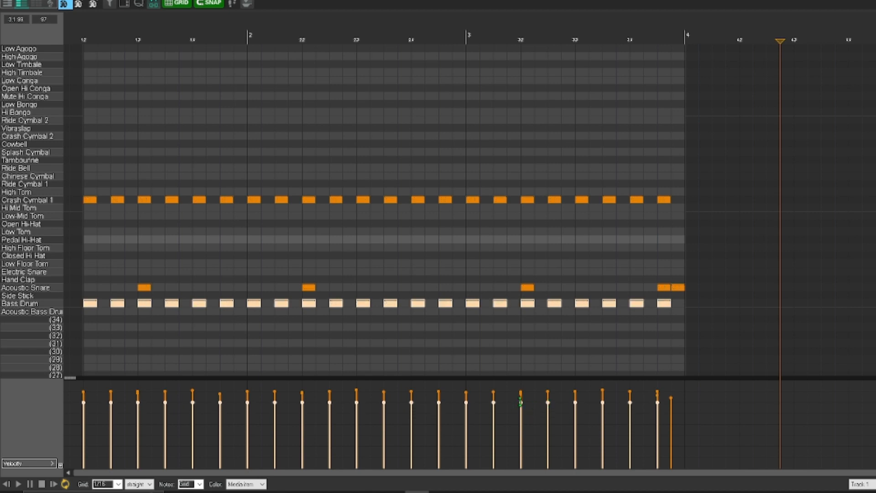
pyautogui.moveTo(521, 402)
pyautogui.mouseDown()
pyautogui.moveTo(521, 414)
pyautogui.moveTo(531, 412)
pyautogui.mouseUp()
pyautogui.press('h')
pyautogui.click(500, 269)
# Step: Play the humanized beat from the start, stop playback, and close the MIDI editor to return to the arrangement
pyautogui.press('Home')
pyautogui.press('space')
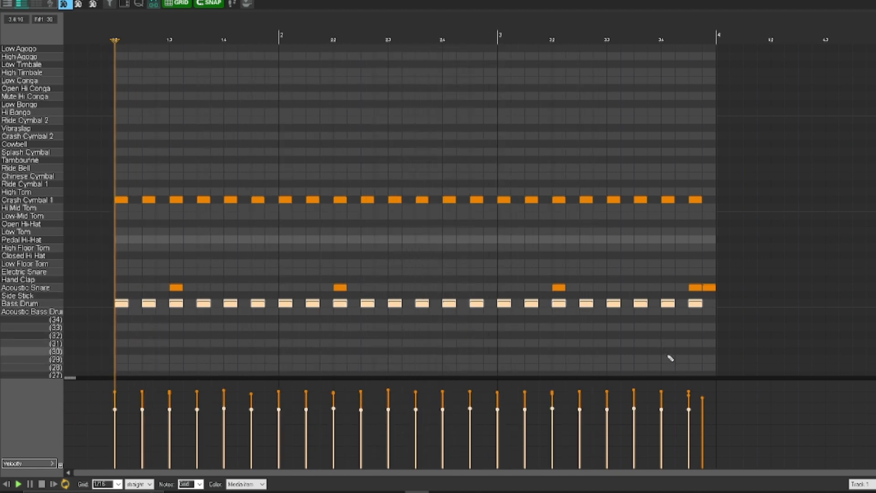
pyautogui.press('space')
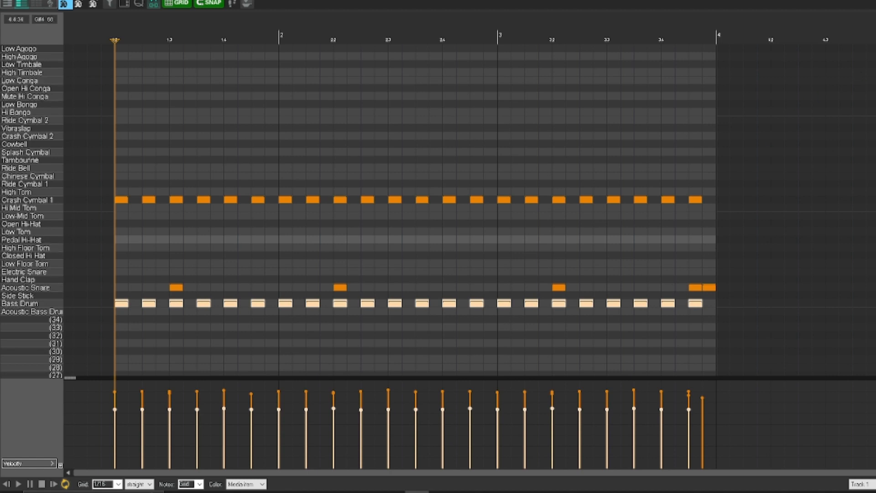
pyautogui.click(870, 1)
pyautogui.scroll(-2, 636, 366)
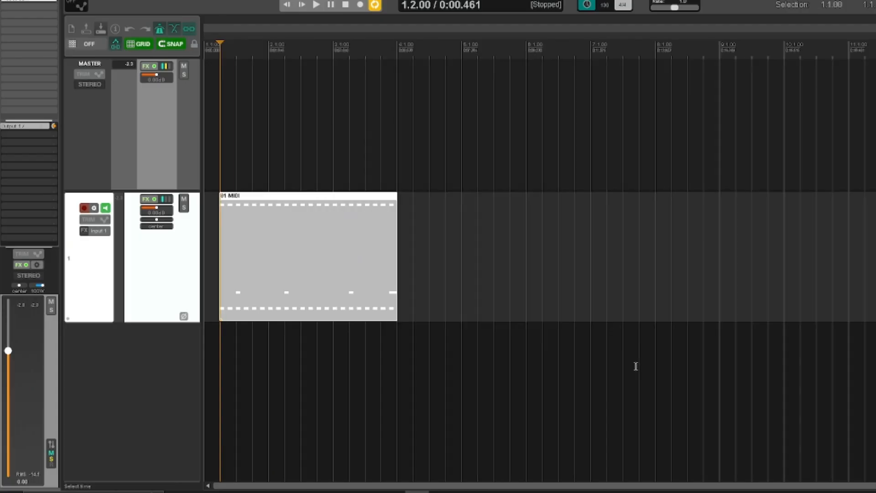